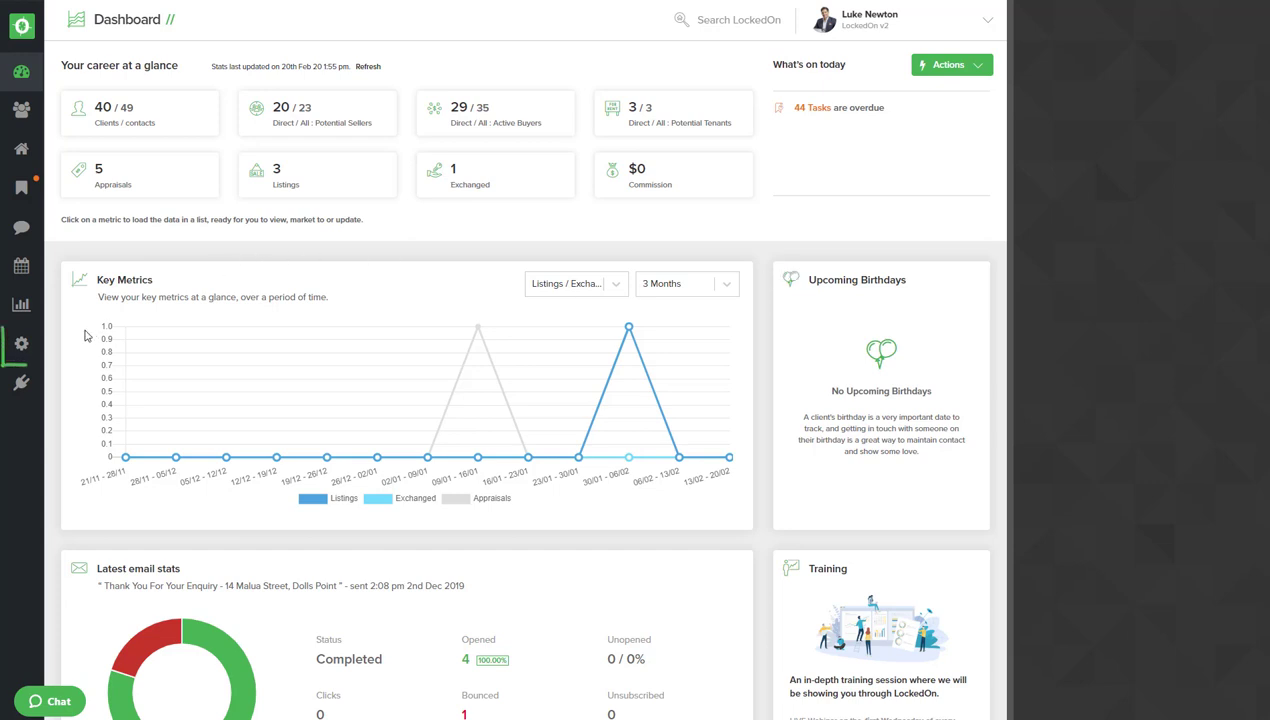
# Add a new email template labelled "YouTube Email" from the Engine Room
pyautogui.click(21, 345)
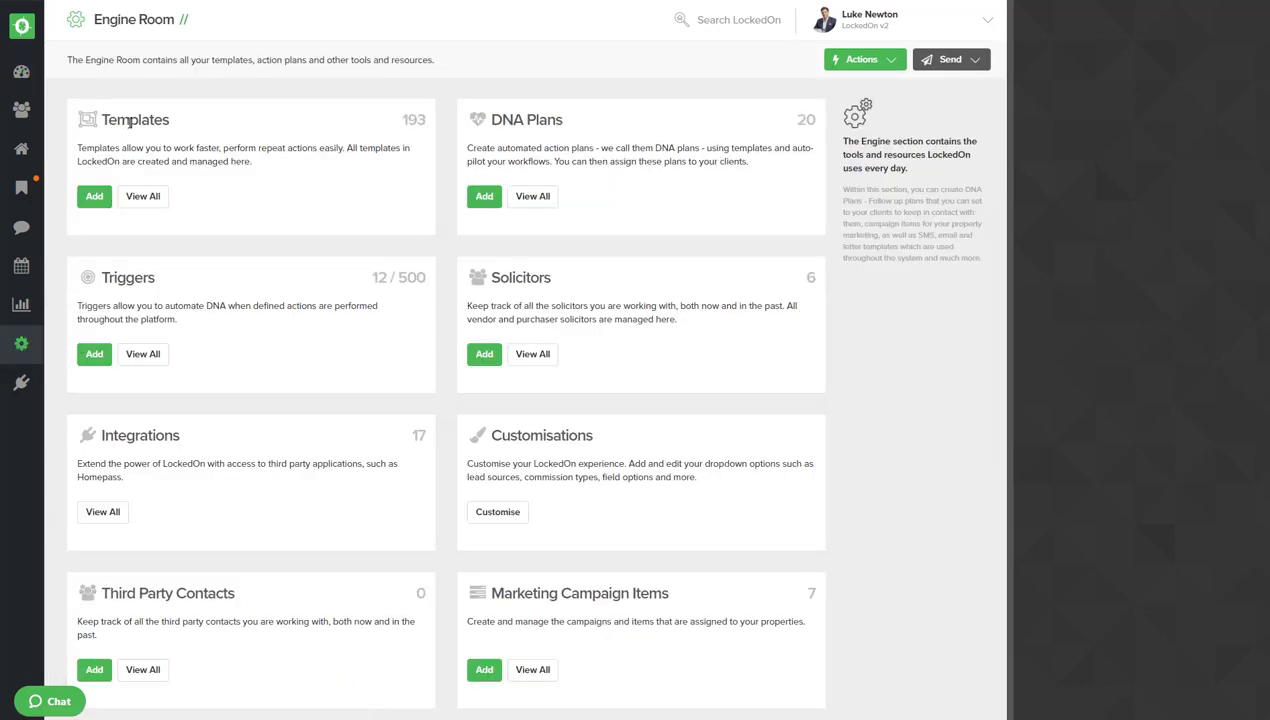
pyautogui.click(94, 196)
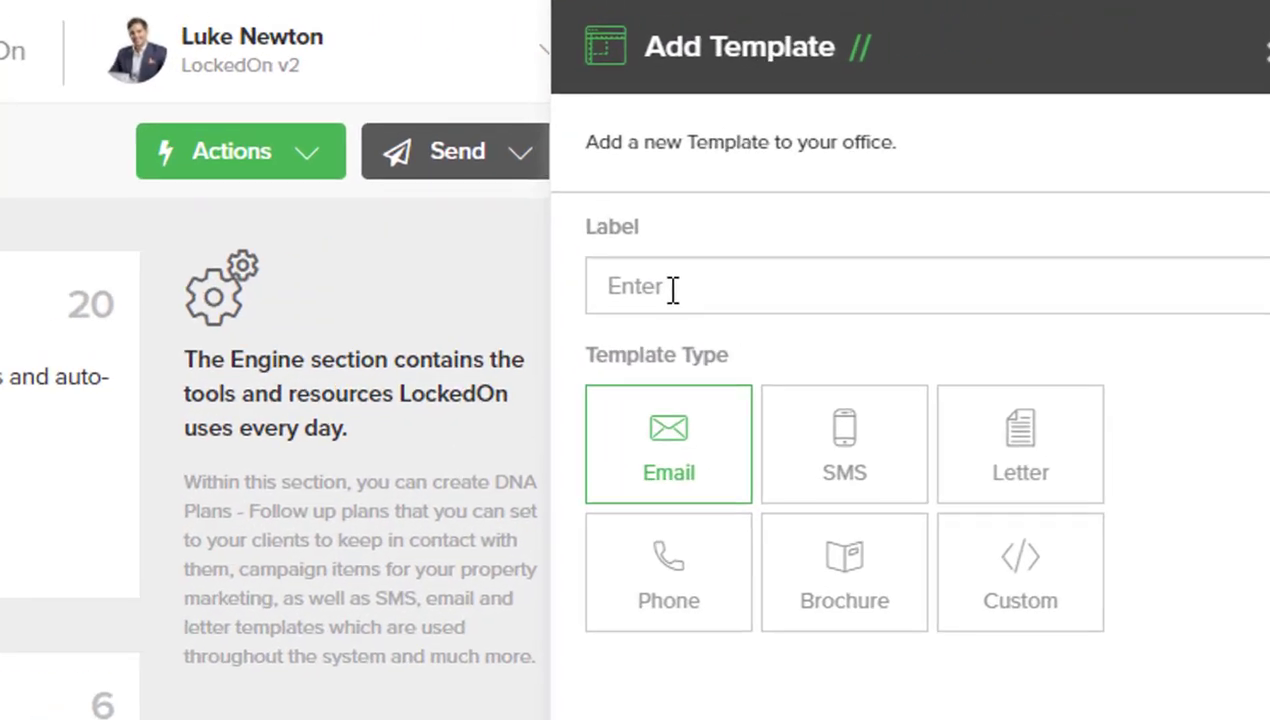
pyautogui.click(673, 289)
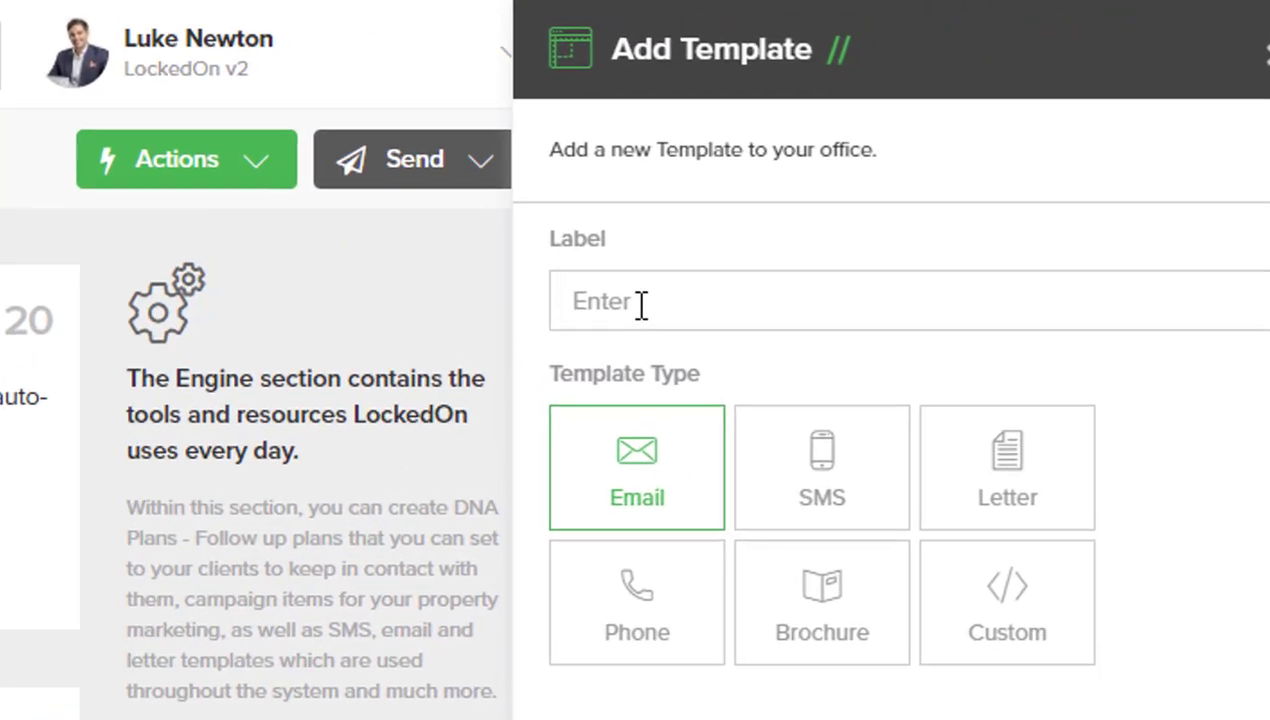
pyautogui.write('YouTube E')
pyautogui.write('mail')
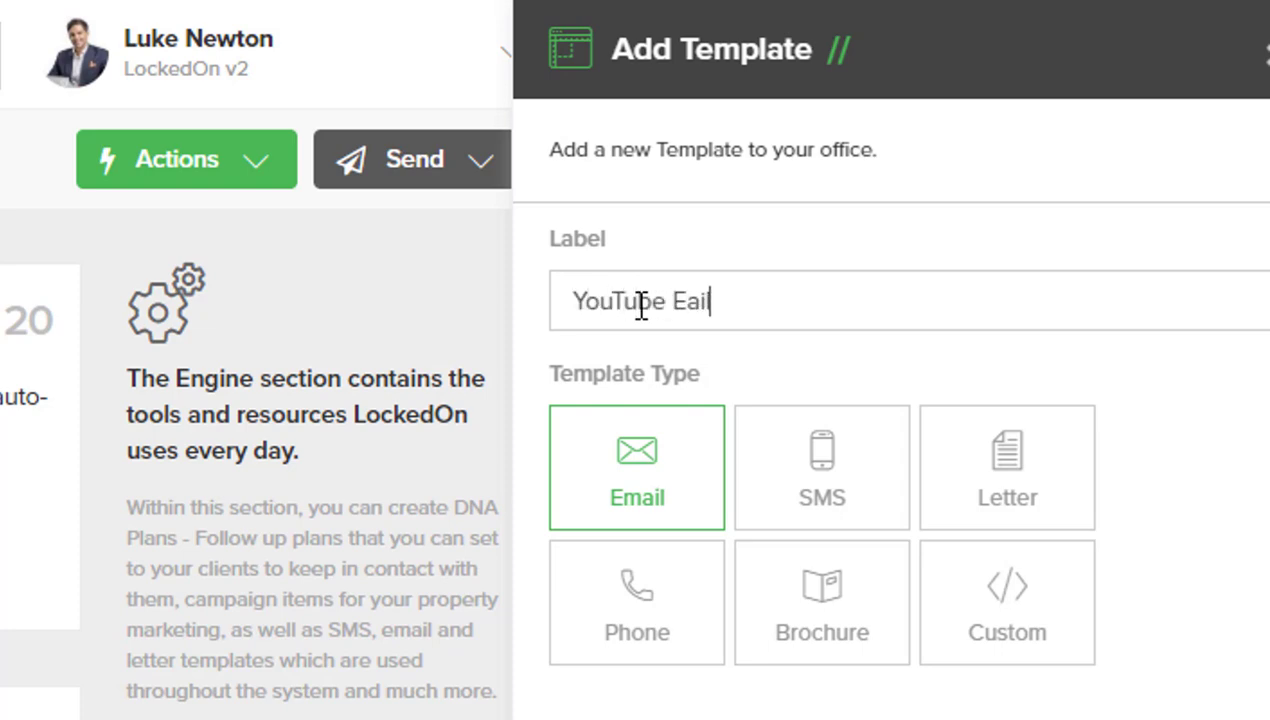
pyautogui.press('Return')
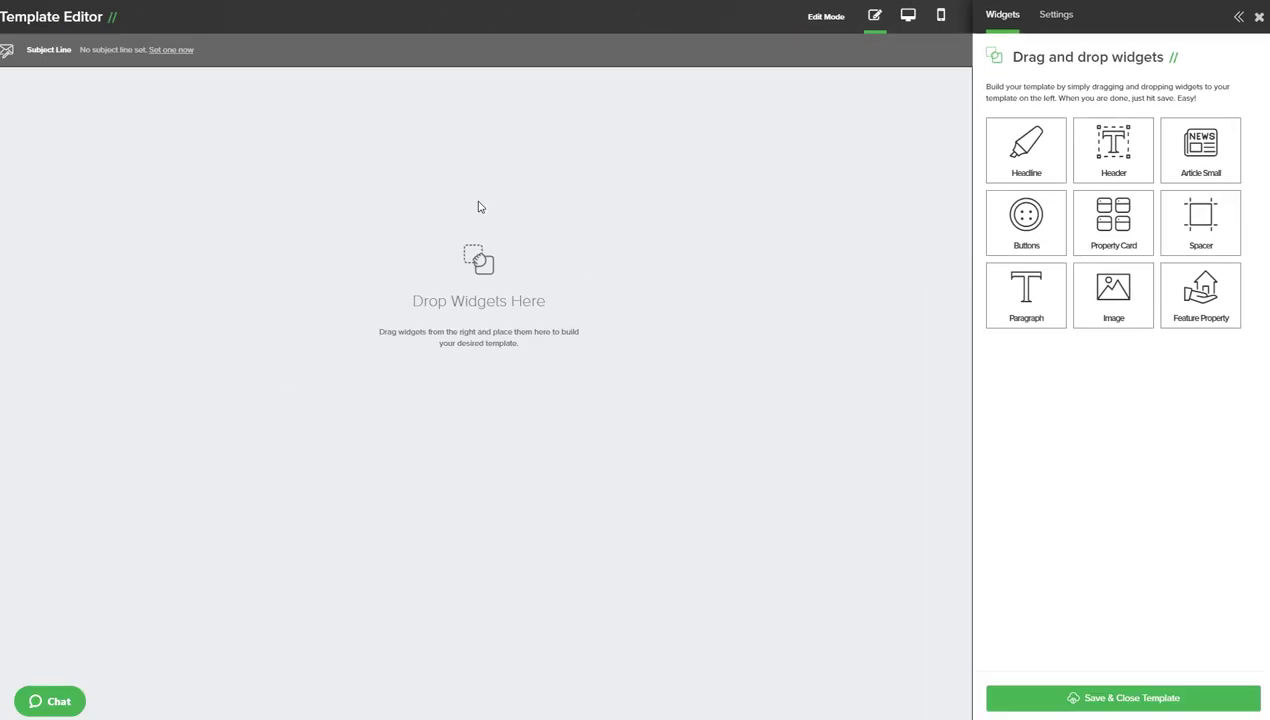
# Set the template's subject line to "Guide To Property Investing" and save it
pyautogui.click(172, 52)
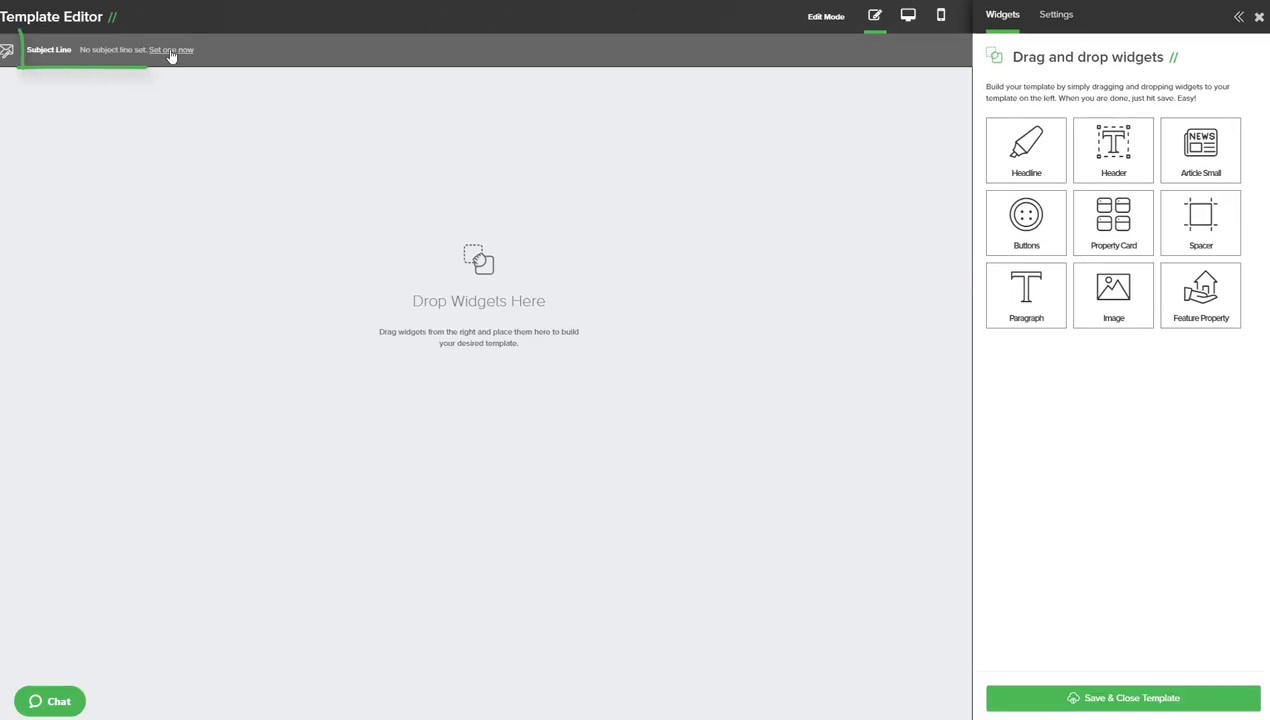
pyautogui.click(1053, 122)
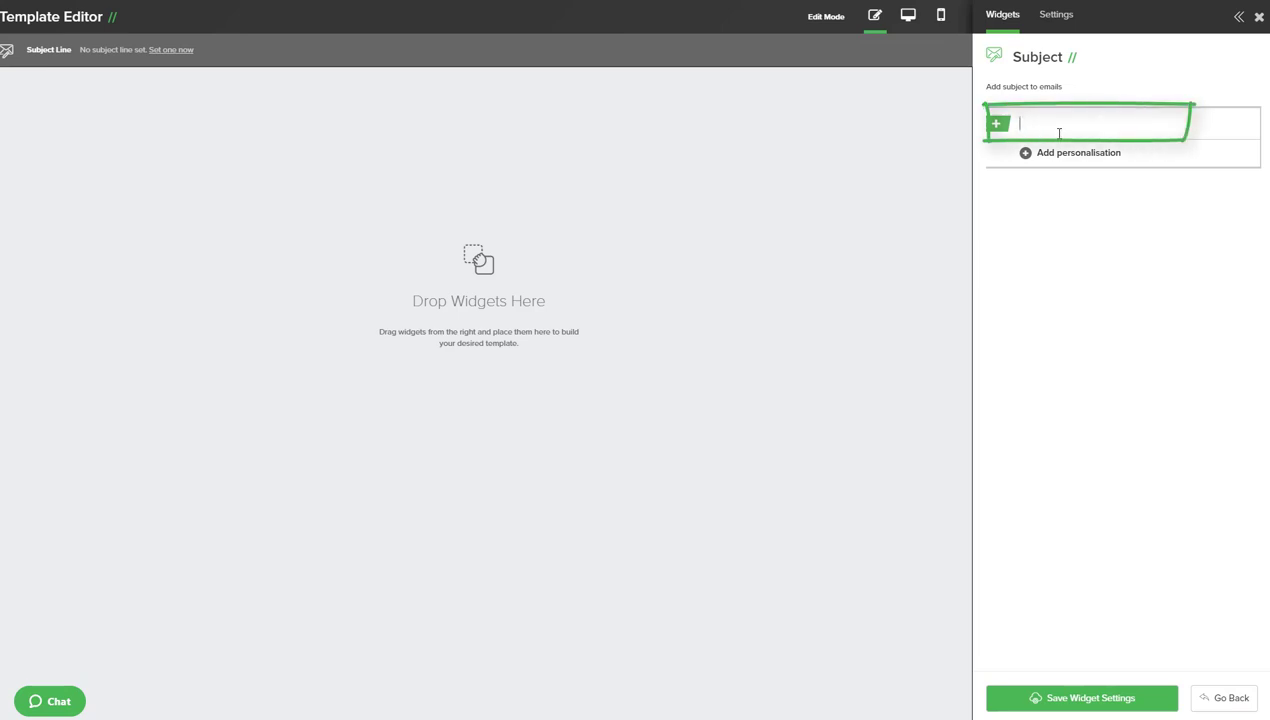
pyautogui.write('Guide To Property Investing')
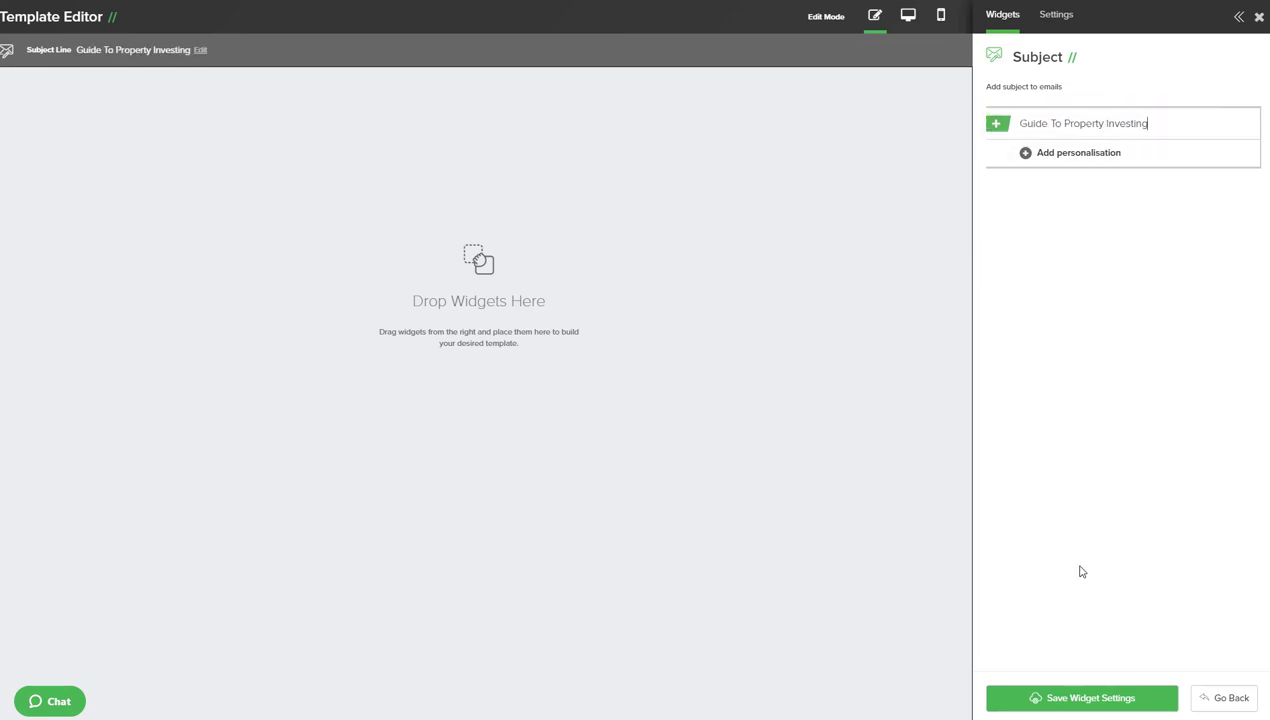
pyautogui.click(1080, 698)
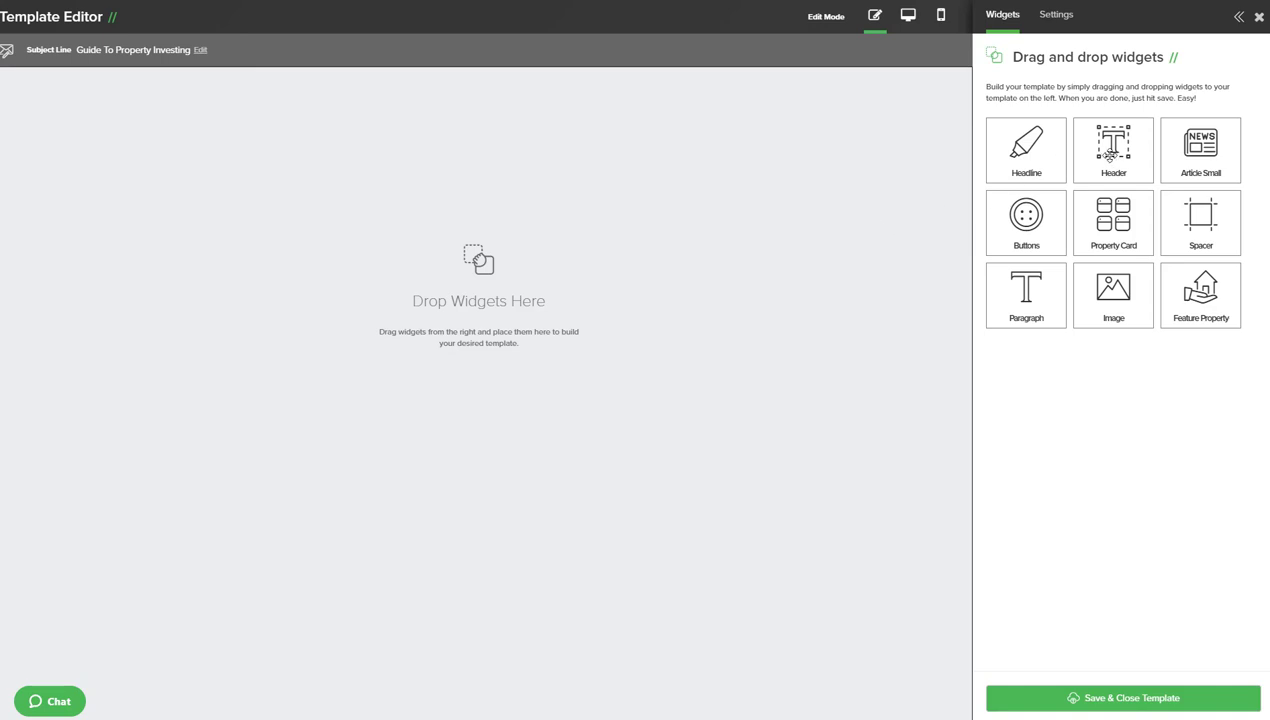
# Add a Header widget to the template with the main title "Property Investing" and save its settings
pyautogui.moveTo(1110, 152); pyautogui.dragTo(441, 148)
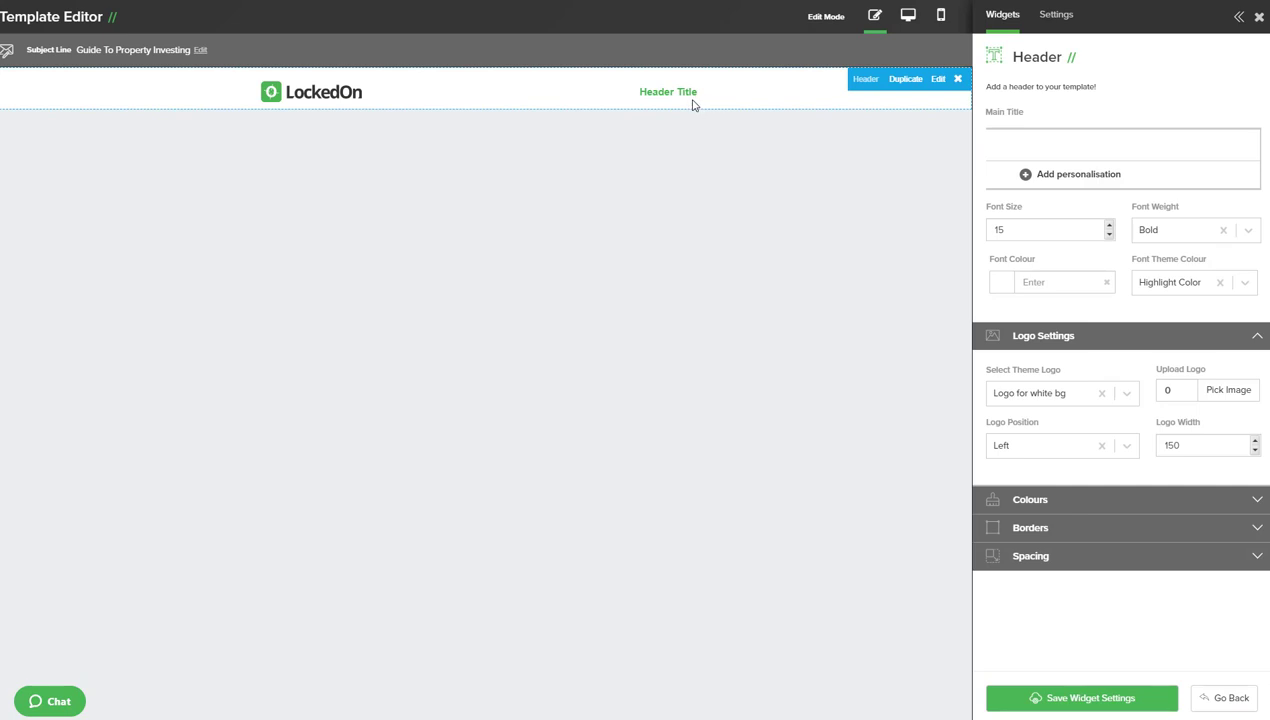
pyautogui.click(1014, 143)
pyautogui.write('Property Investing')
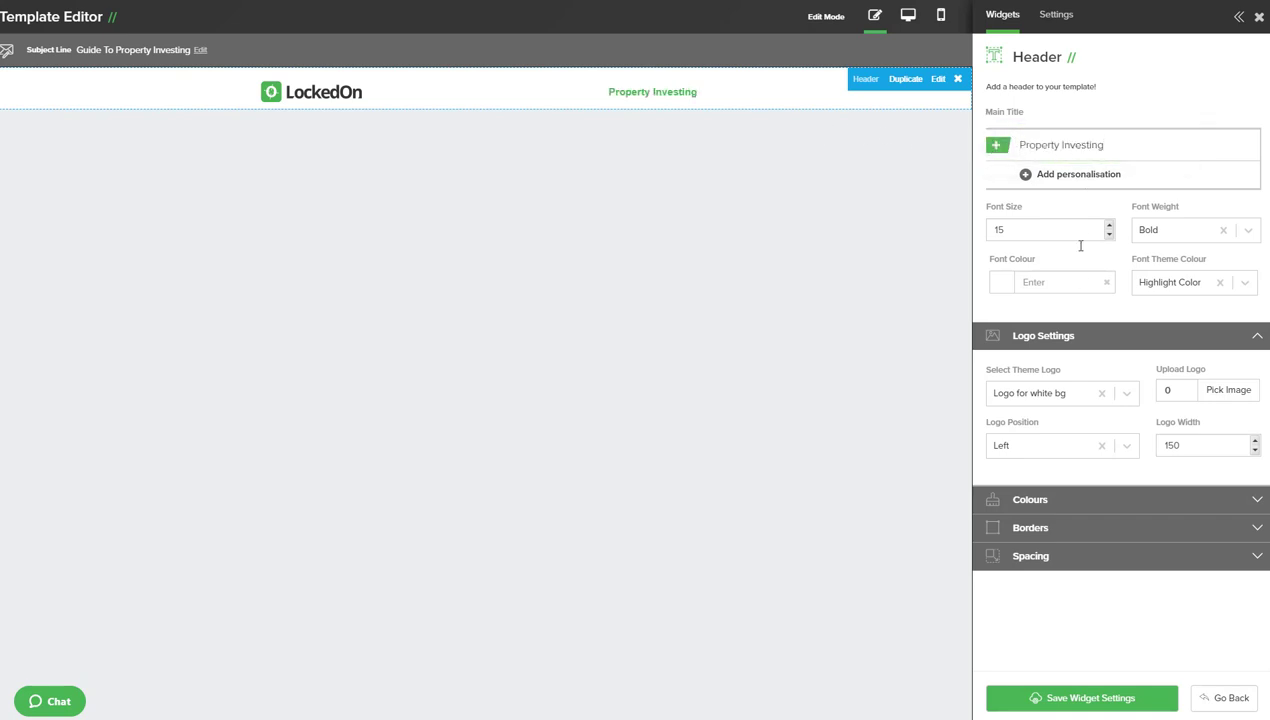
pyautogui.click(1092, 699)
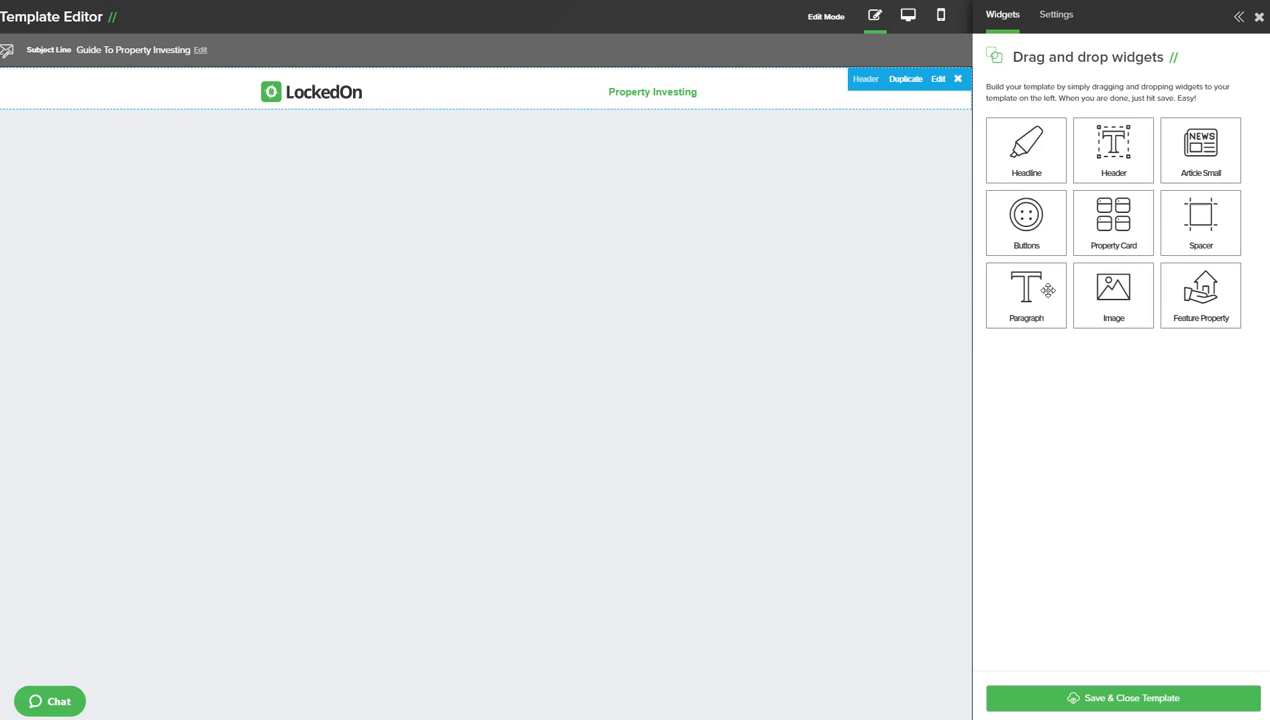
# Add an Image widget below the header, upload "youtube Screen Capture.JPG" from the Pictures folder and use it as the image
pyautogui.moveTo(1108, 297); pyautogui.dragTo(497, 177)
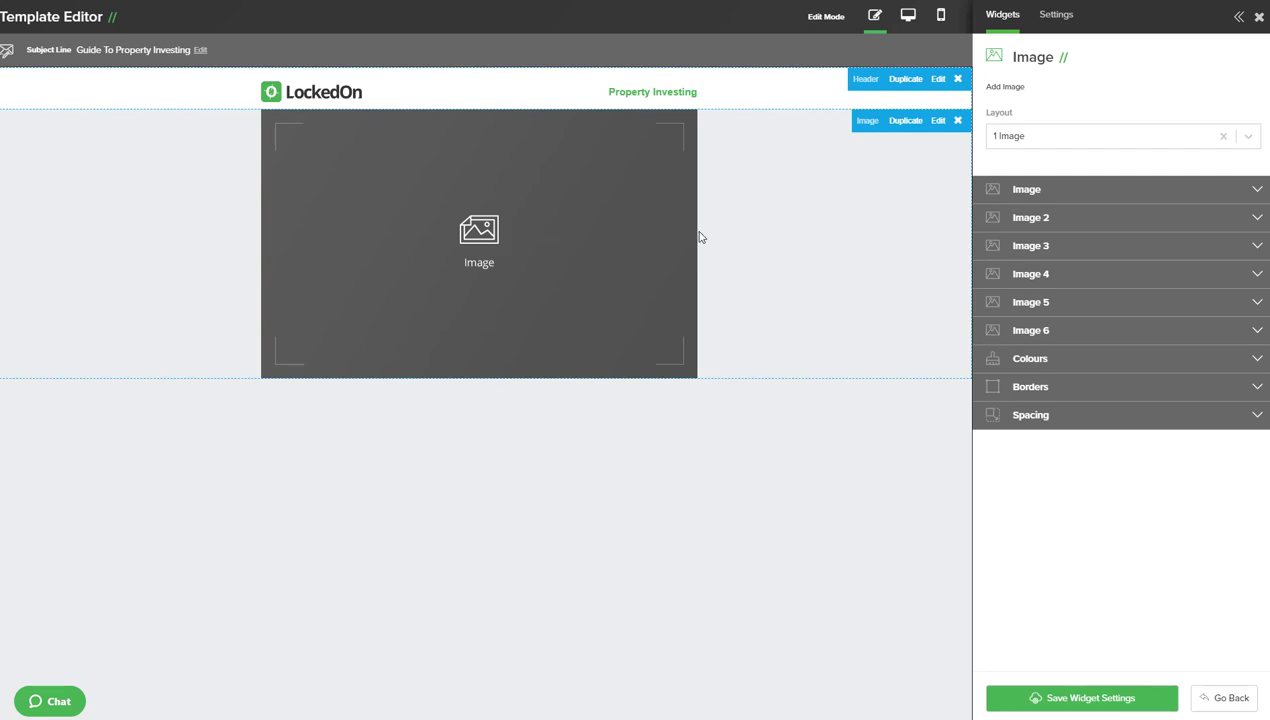
pyautogui.click(1014, 195)
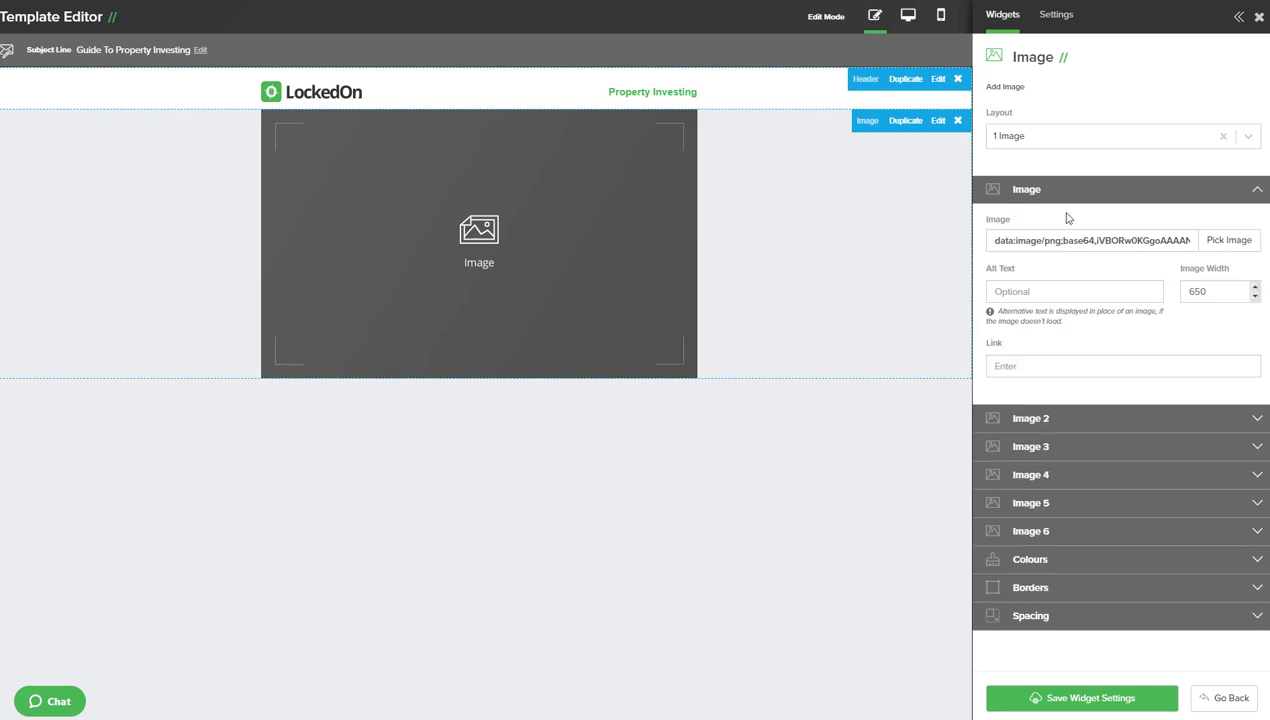
pyautogui.click(1228, 241)
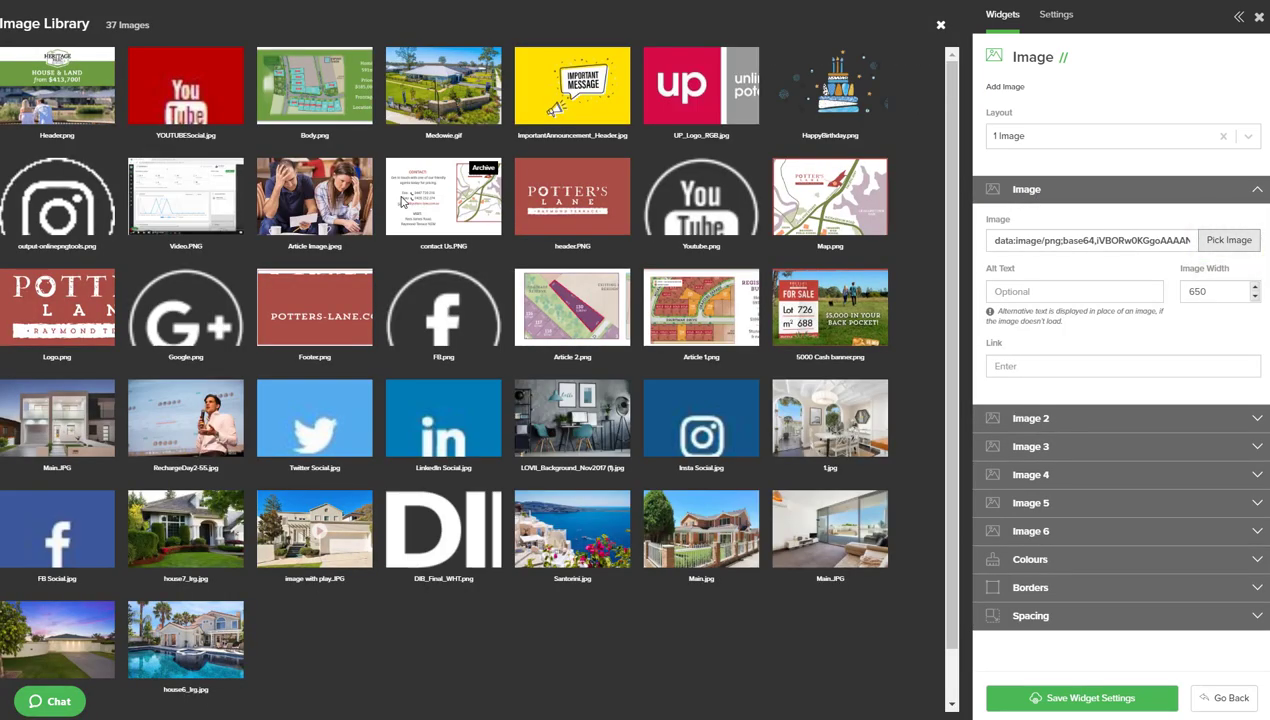
pyautogui.scroll(-1, 403, 202)
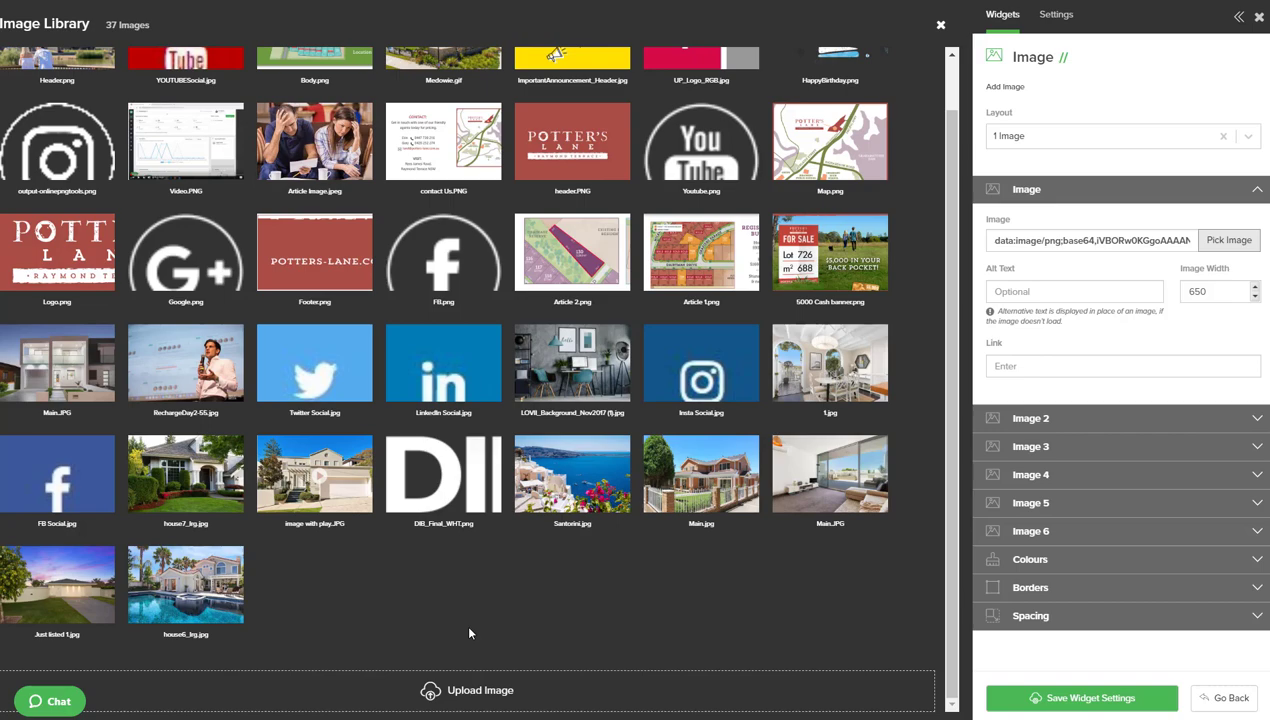
pyautogui.click(472, 690)
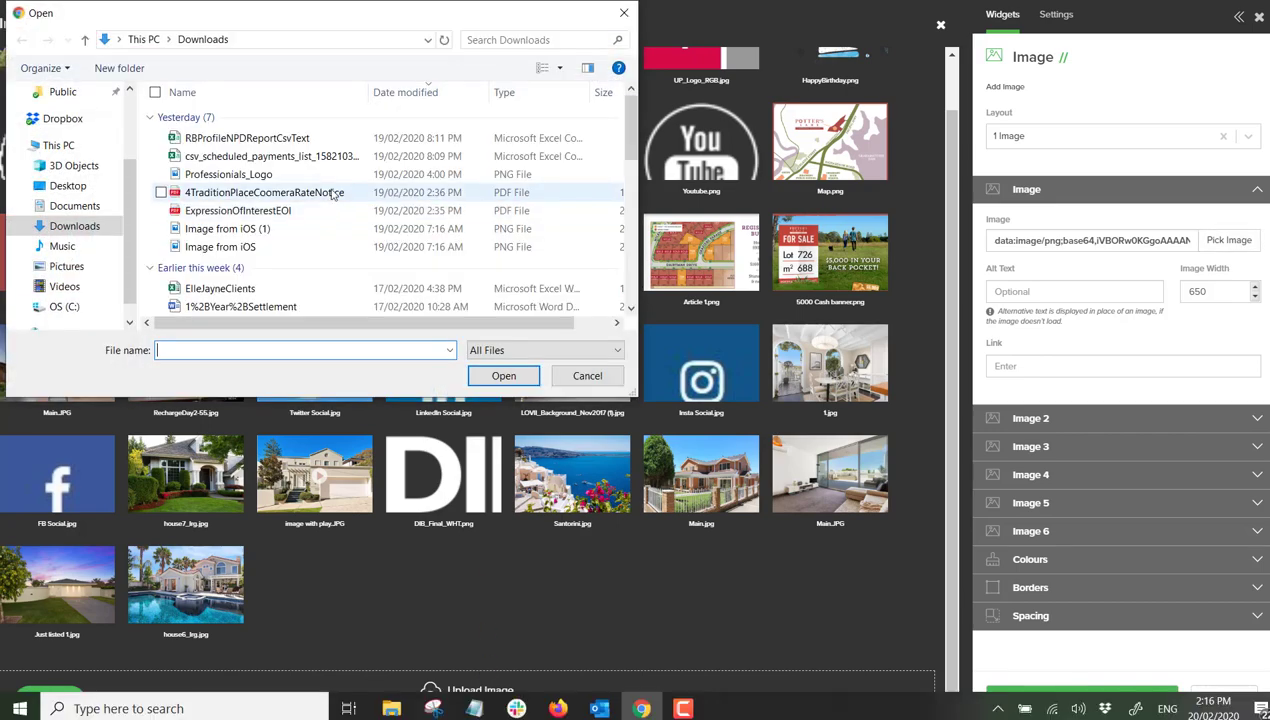
pyautogui.click(64, 266)
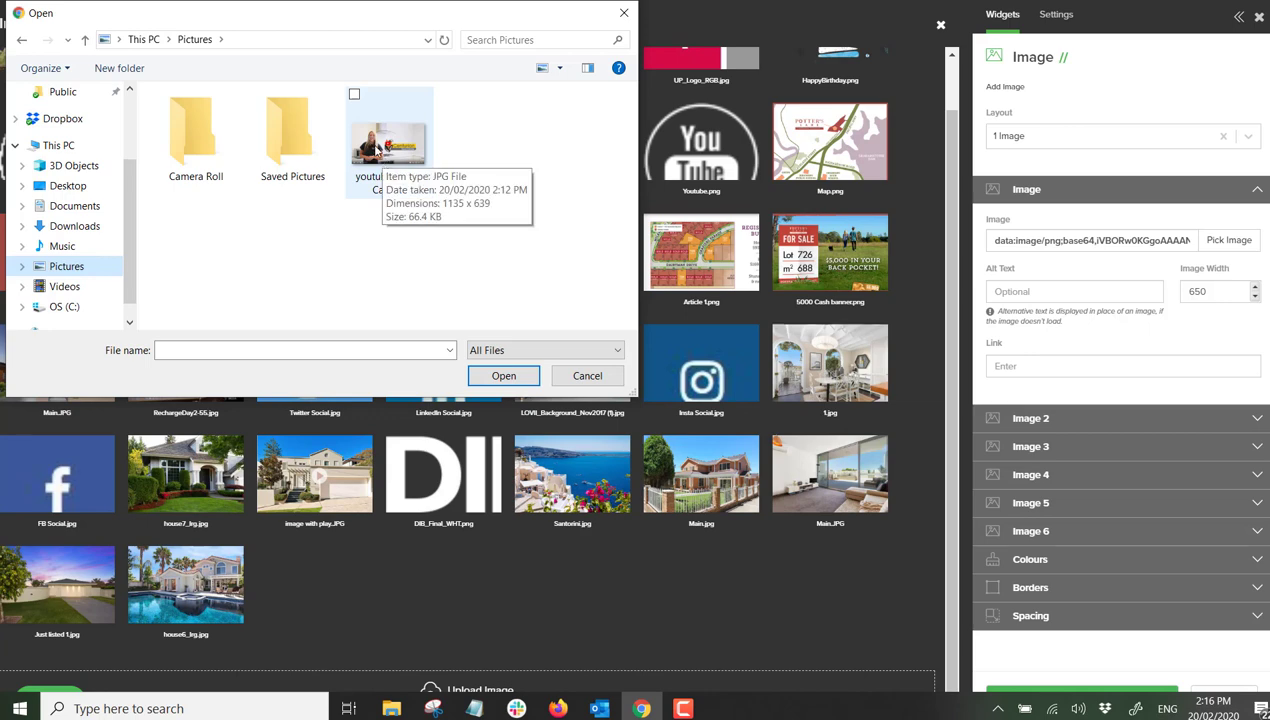
pyautogui.doubleClick(379, 149)
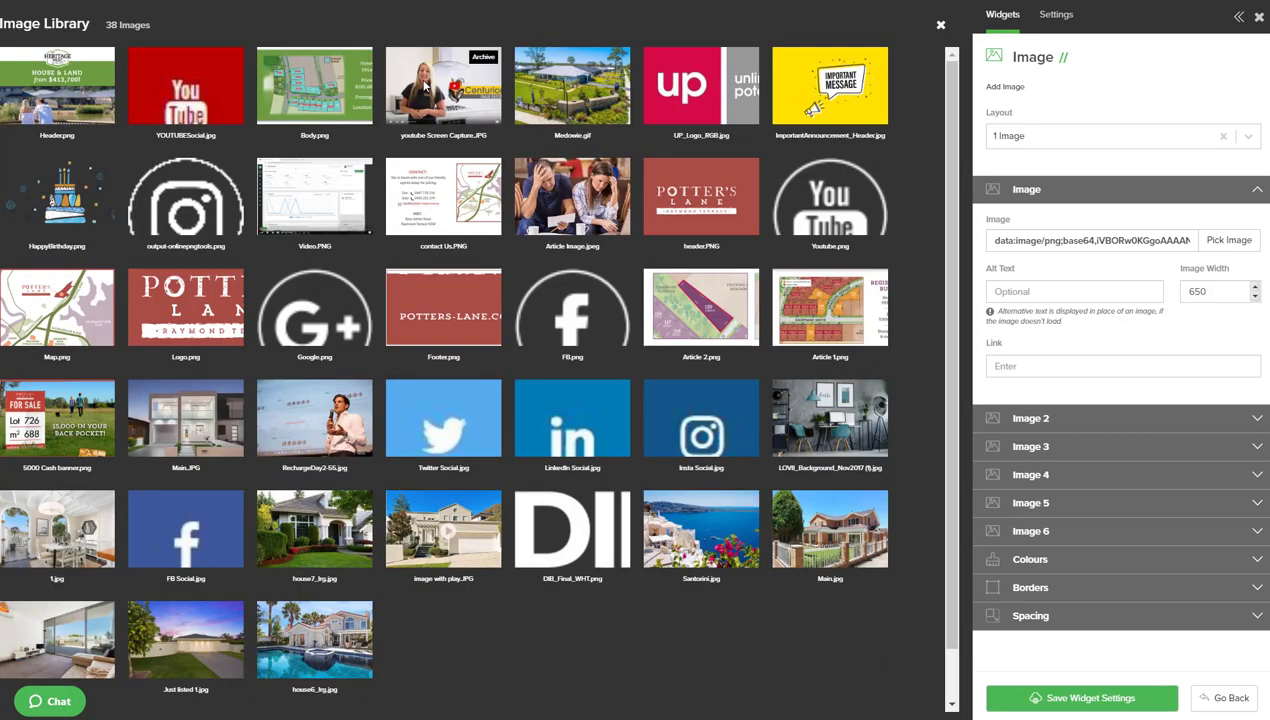
pyautogui.click(425, 88)
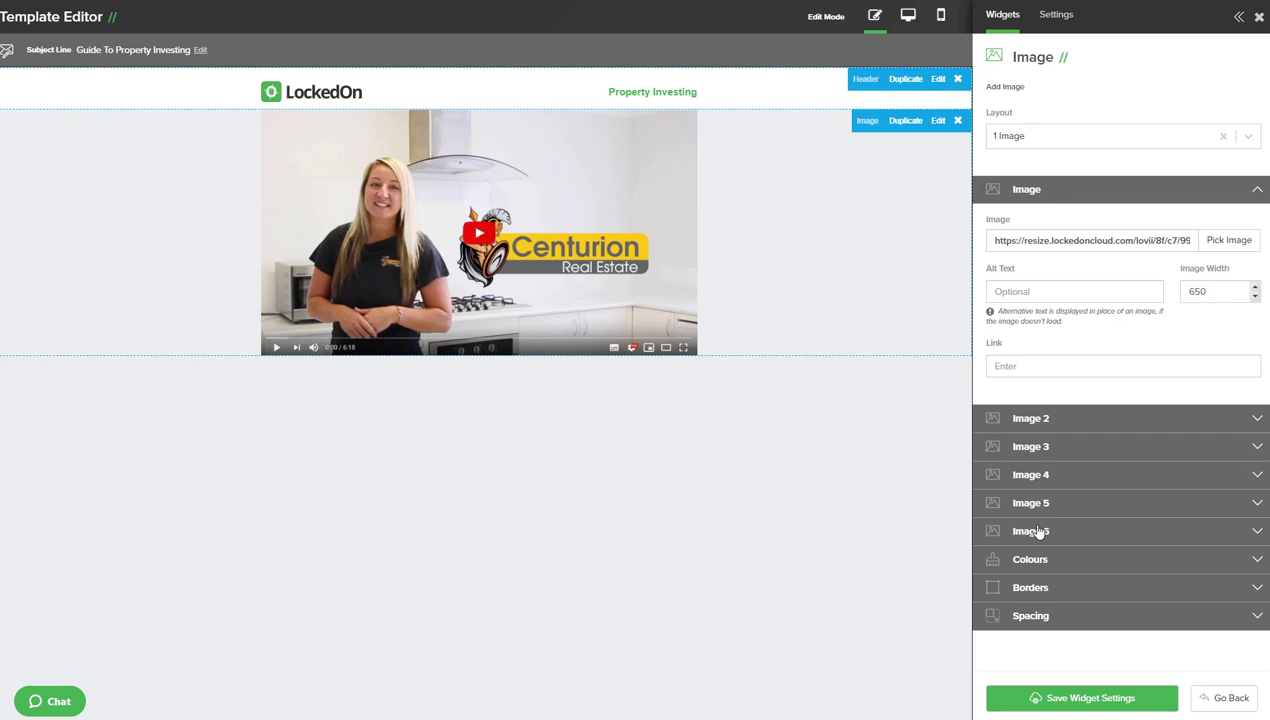
pyautogui.click(1028, 560)
pyautogui.scroll(-1, 1020, 560)
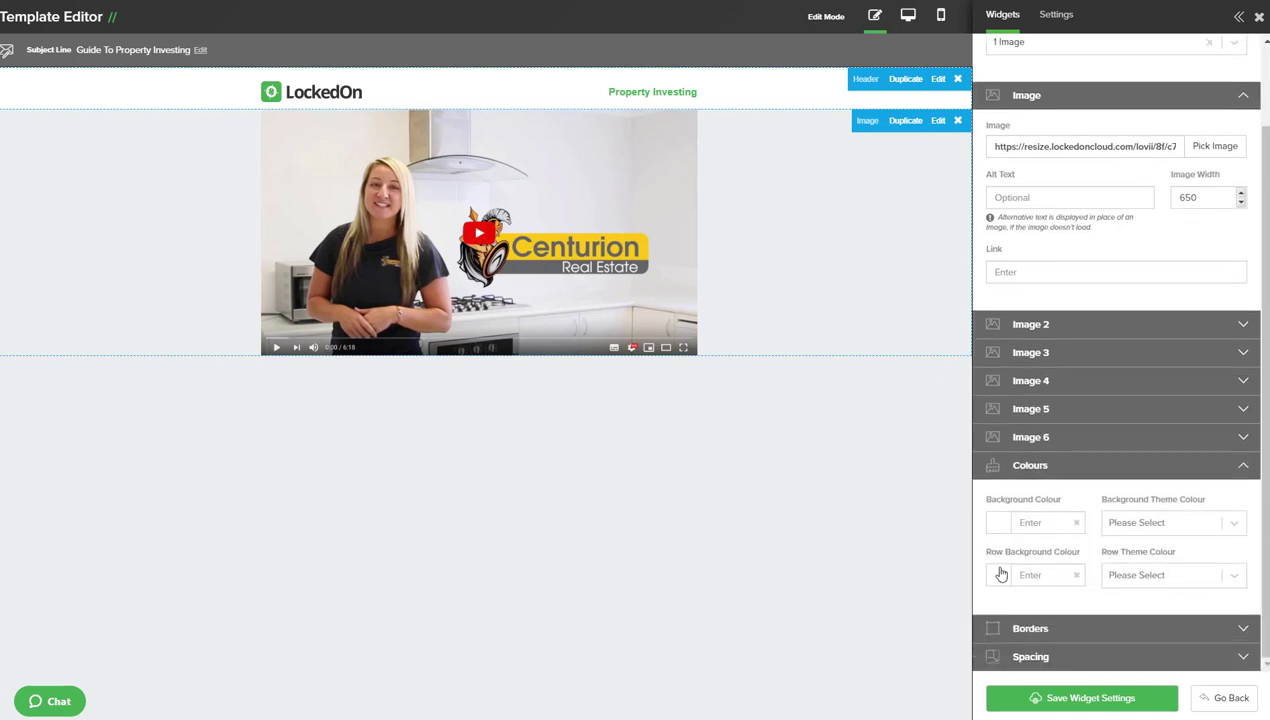
pyautogui.click(1001, 574)
pyautogui.scroll(-2, 1173, 616)
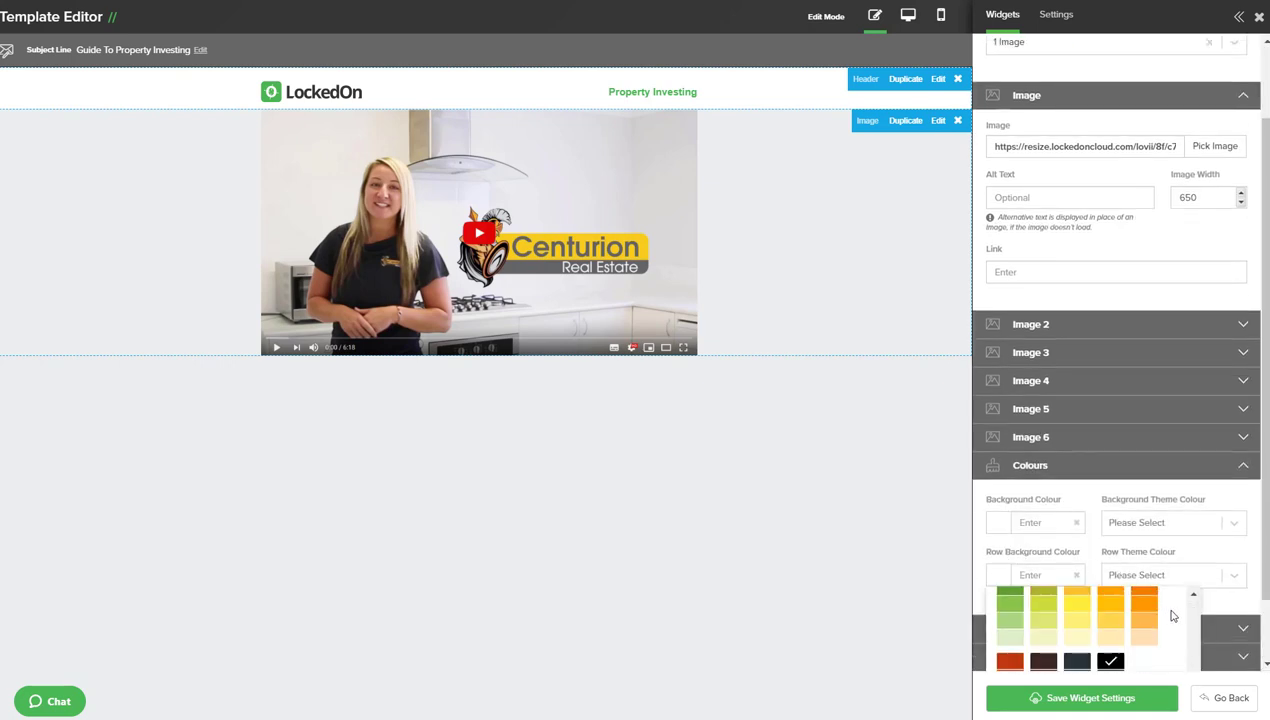
pyautogui.scroll(-2, 1173, 616)
pyautogui.click(1093, 645)
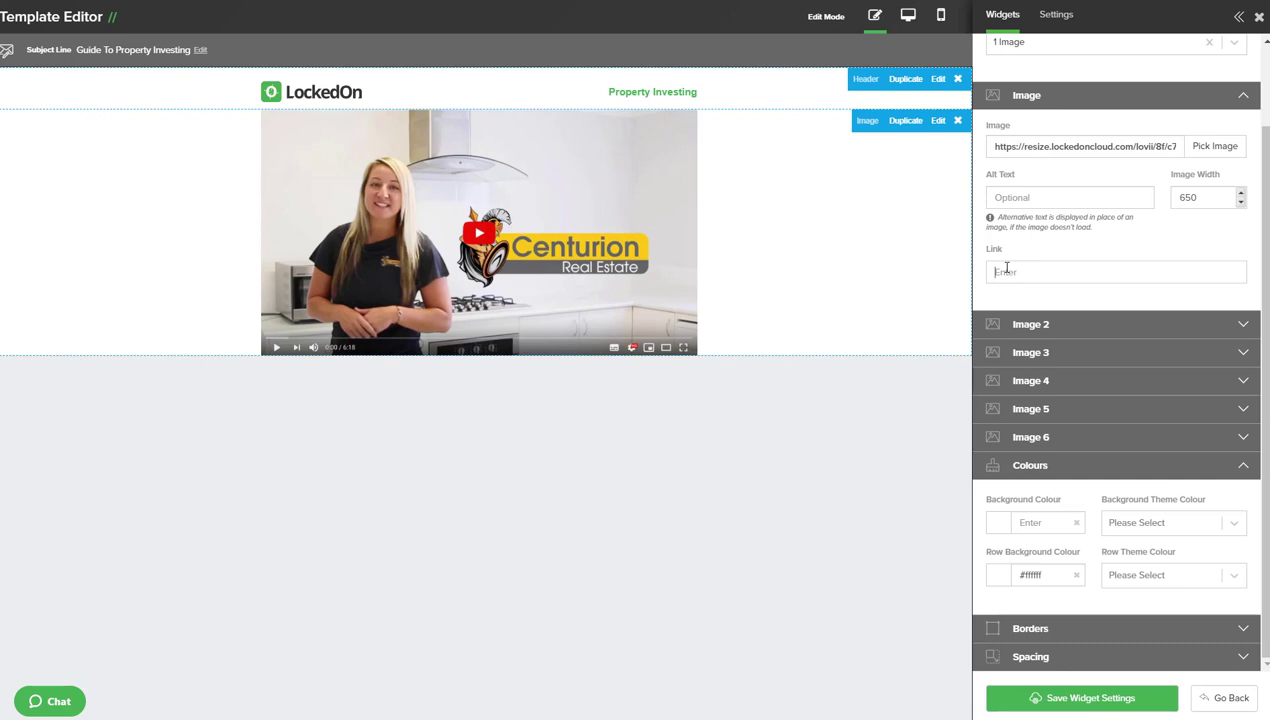
pyautogui.write('https://youtu.be/7AlcWmXBFTM')
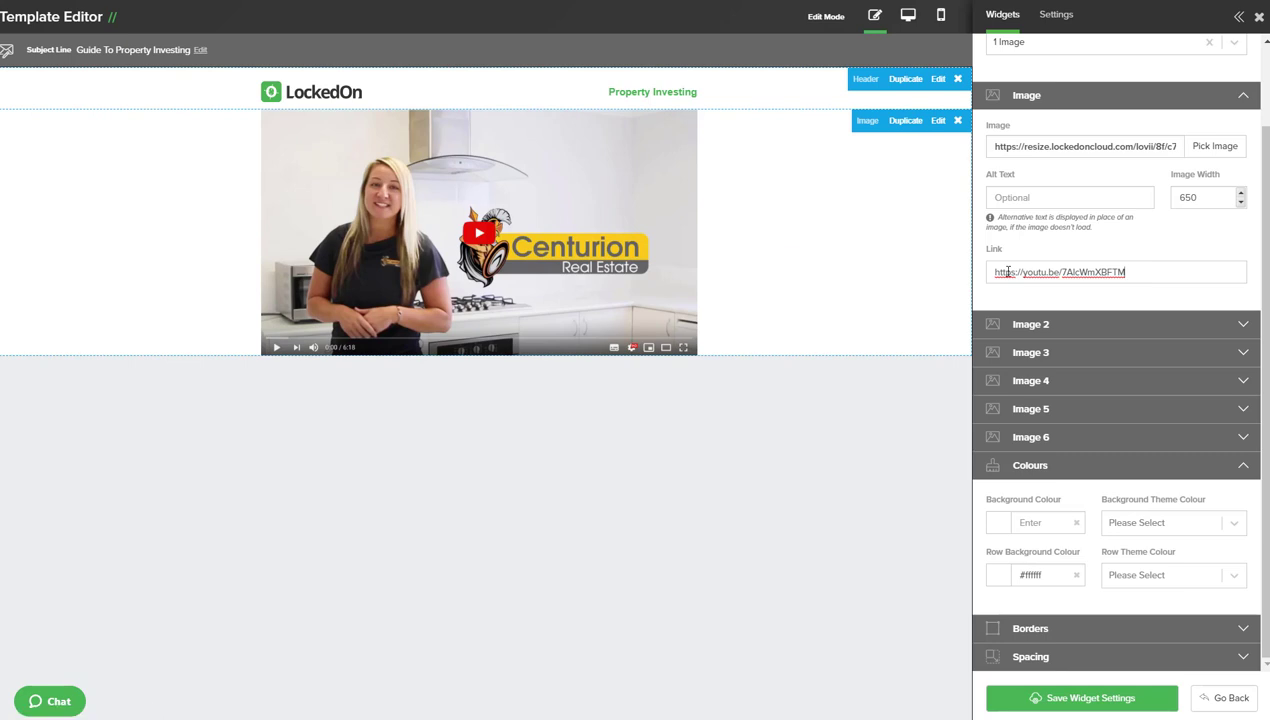
pyautogui.click(1045, 697)
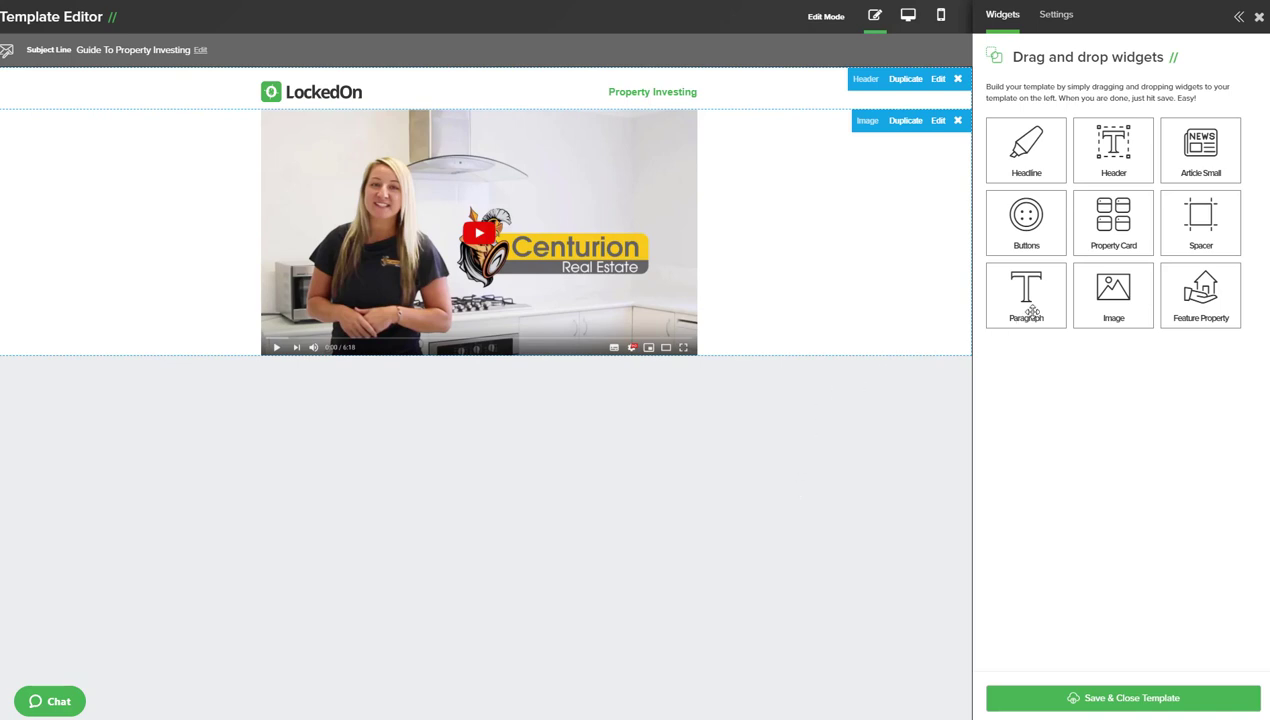
# Add a Paragraph widget below the image with the greeting "Hi" followed by the Recipient Name personalisation
pyautogui.moveTo(1030, 296); pyautogui.dragTo(439, 391)
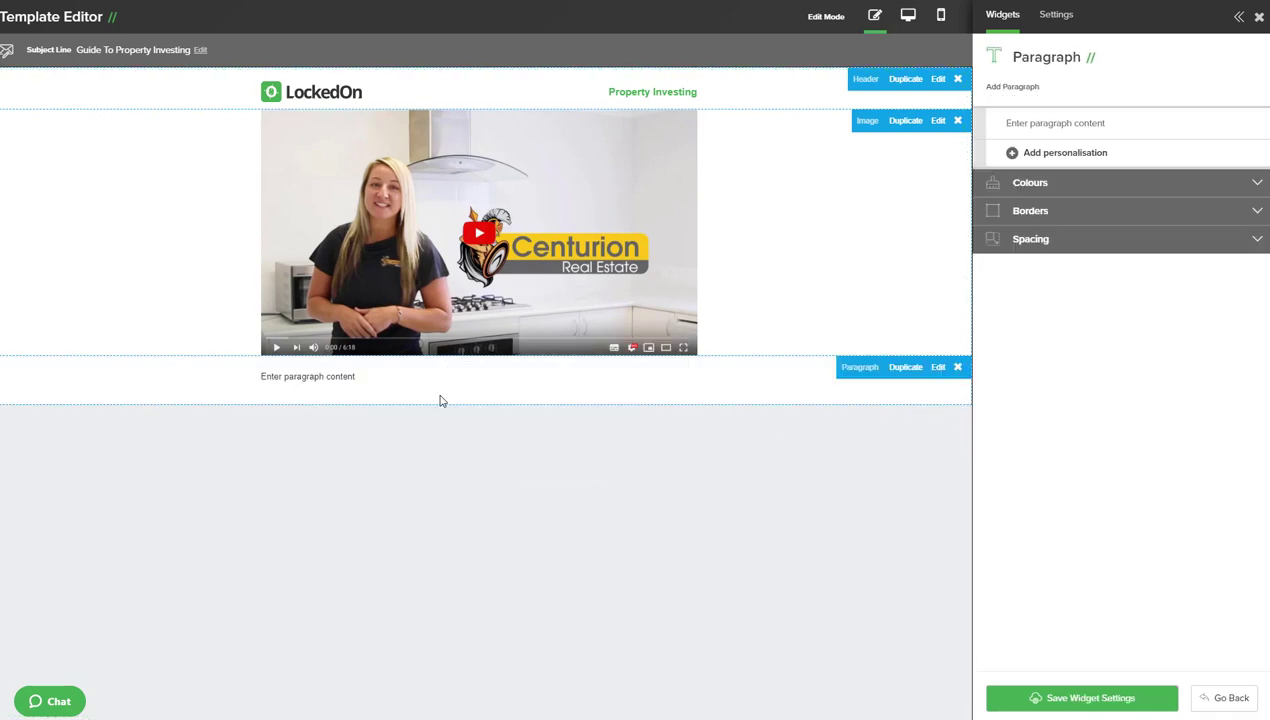
pyautogui.click(1118, 124)
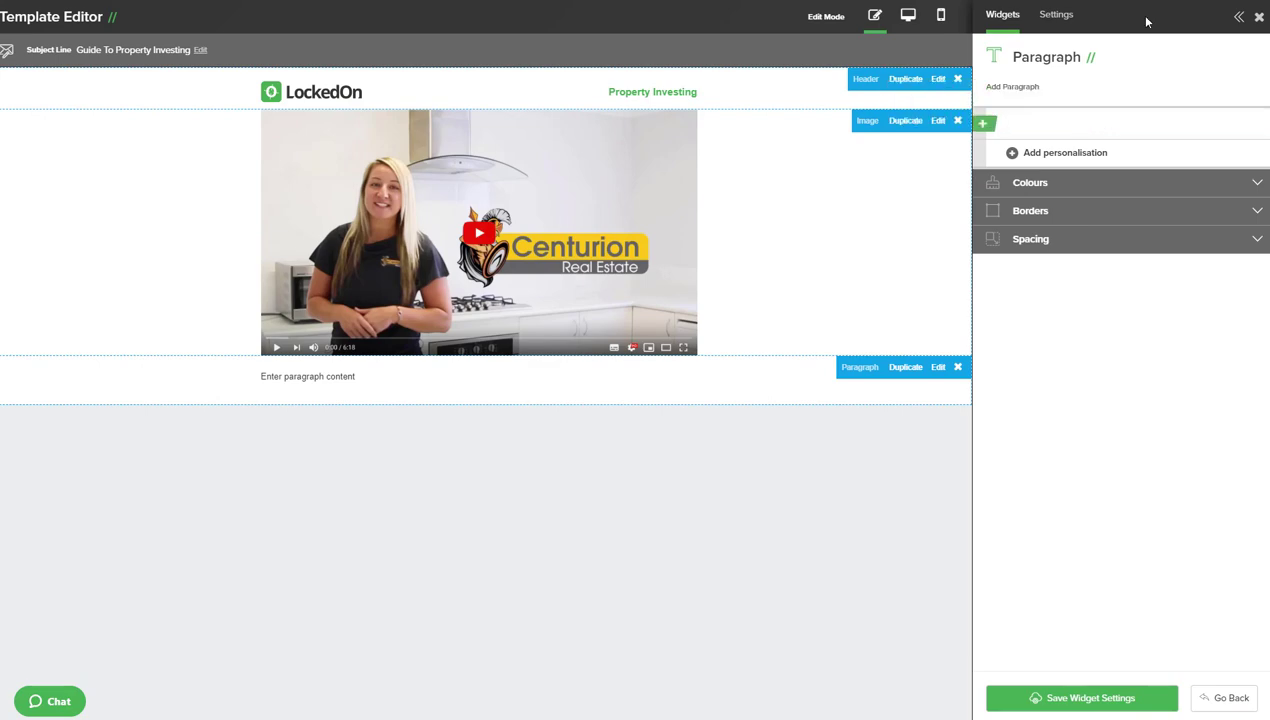
pyautogui.write('Hi')
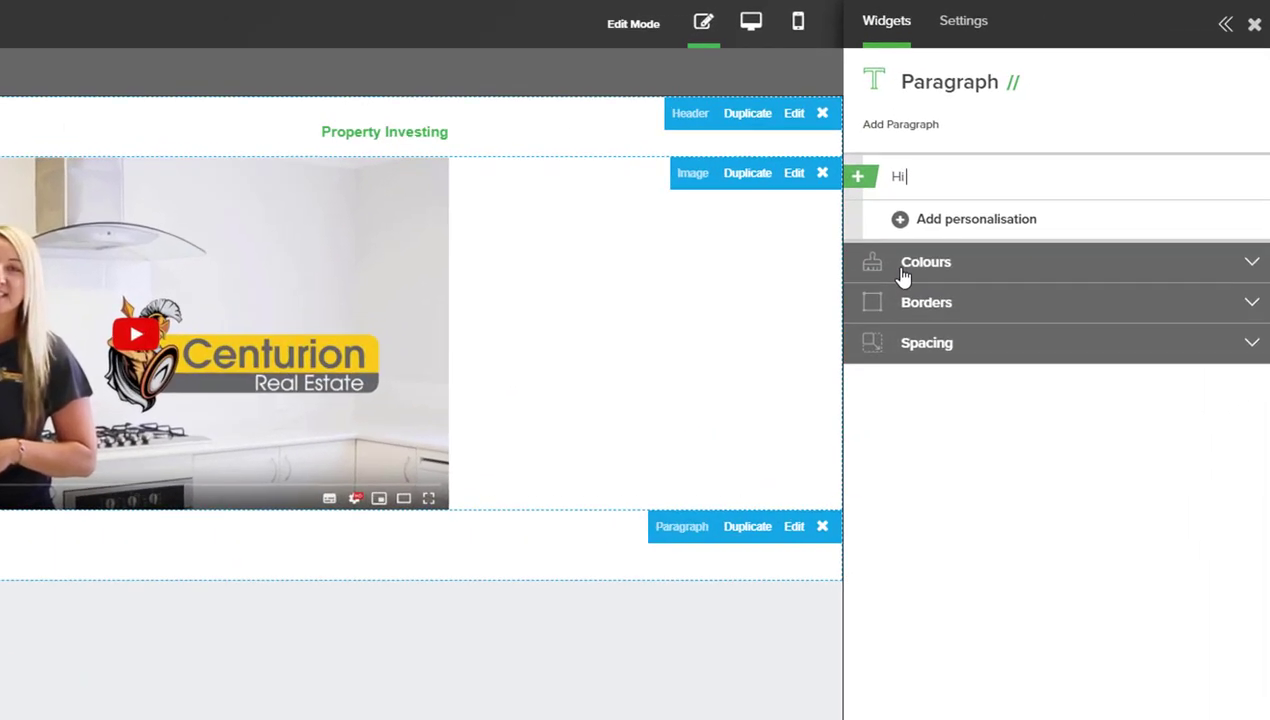
pyautogui.click(913, 224)
pyautogui.click(939, 274)
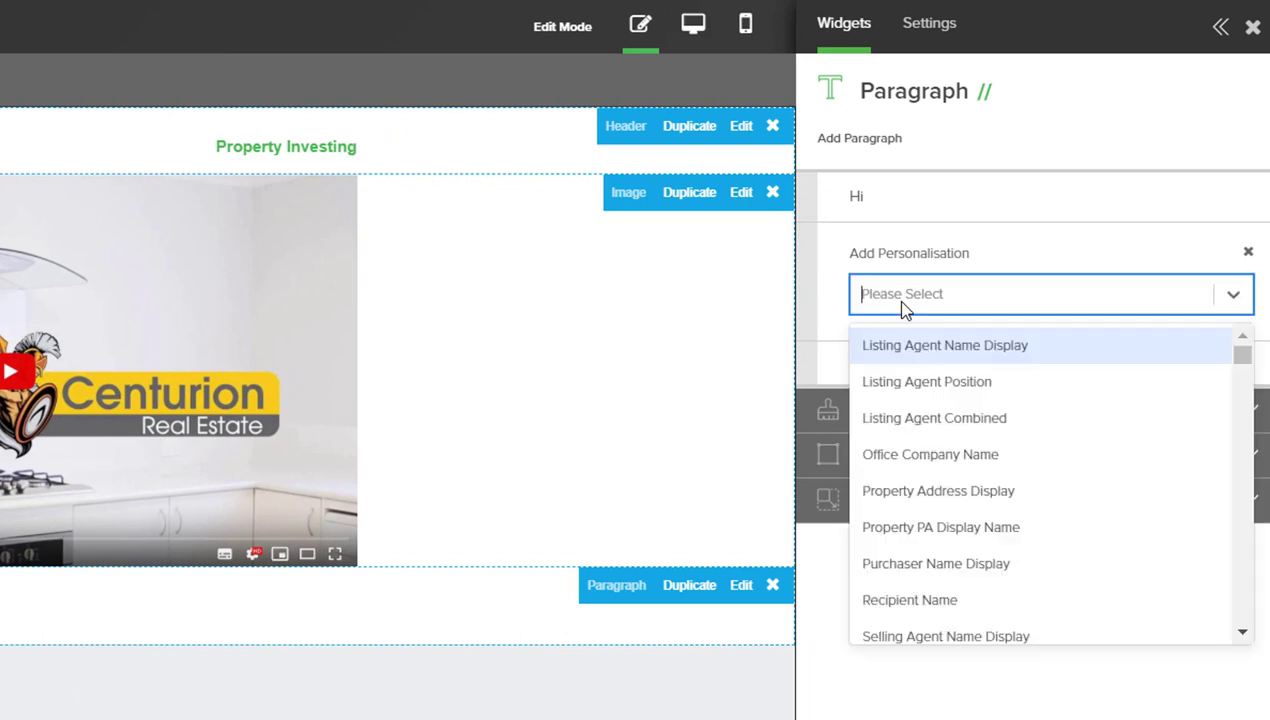
pyautogui.click(906, 594)
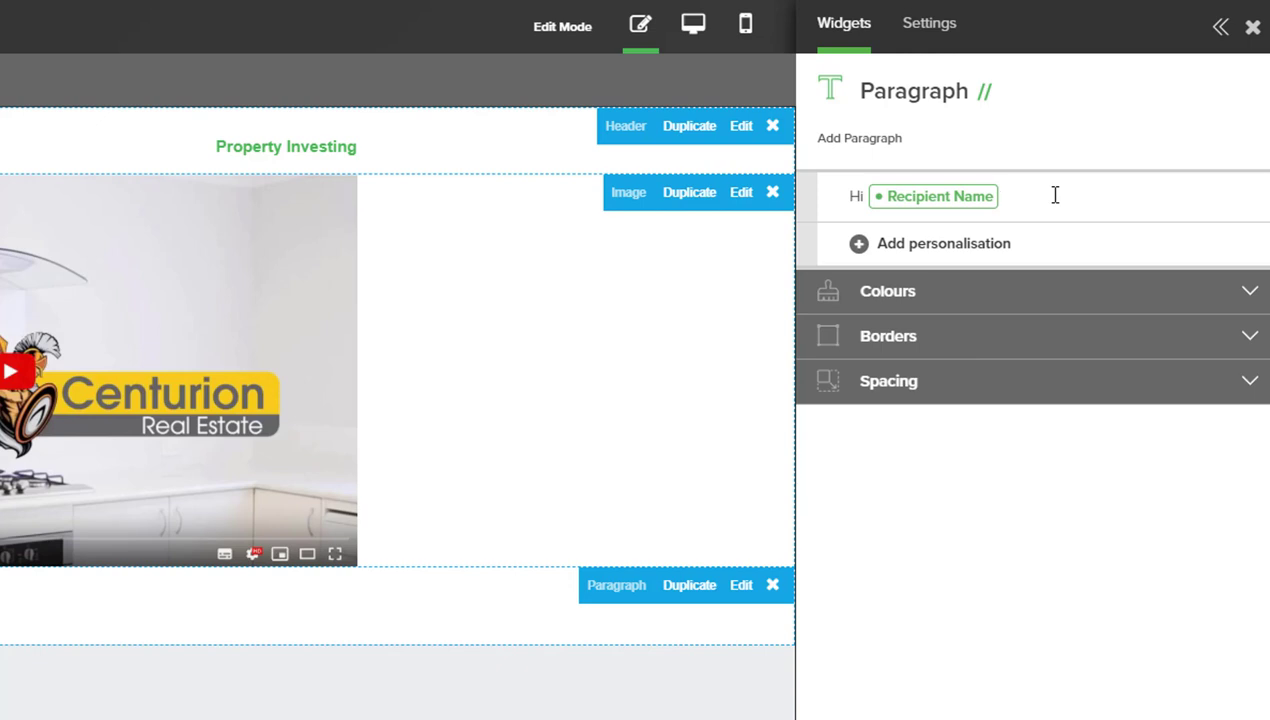
# Paste the copied "Hot Topics" video message as plain text on a new line below the greeting in the paragraph
pyautogui.press('Return')
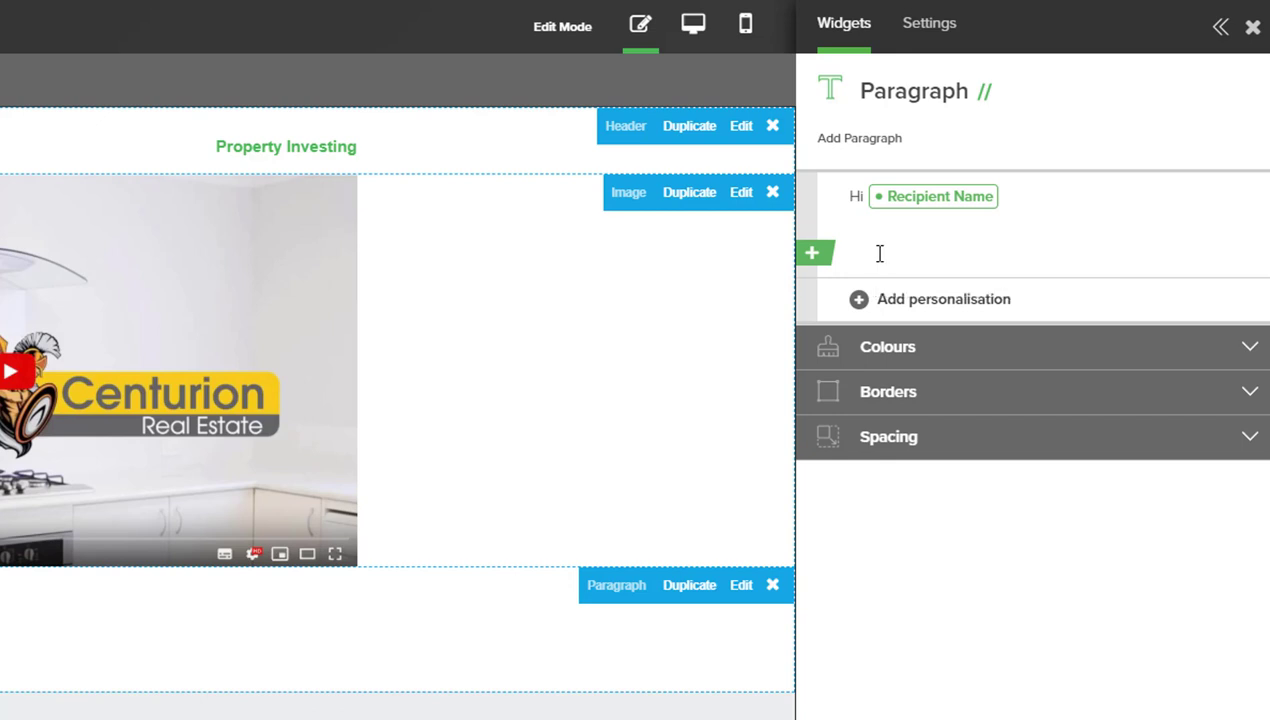
pyautogui.rightClick(879, 253)
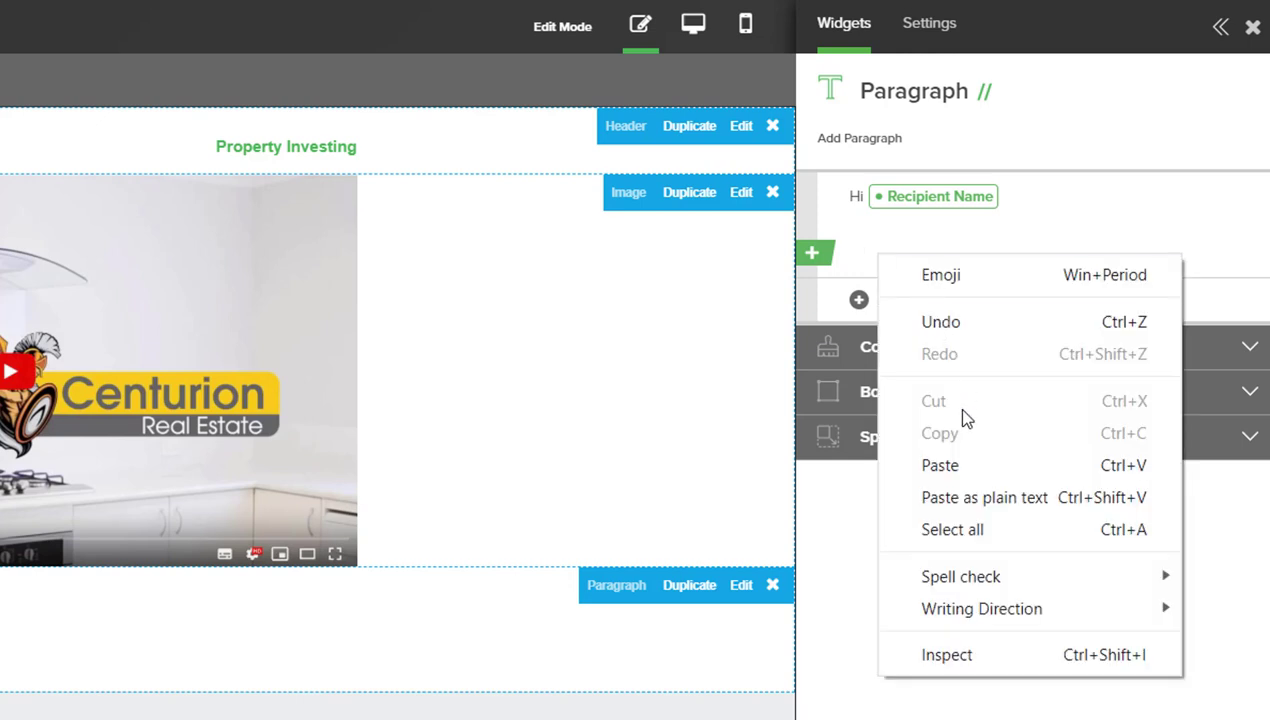
pyautogui.click(968, 497)
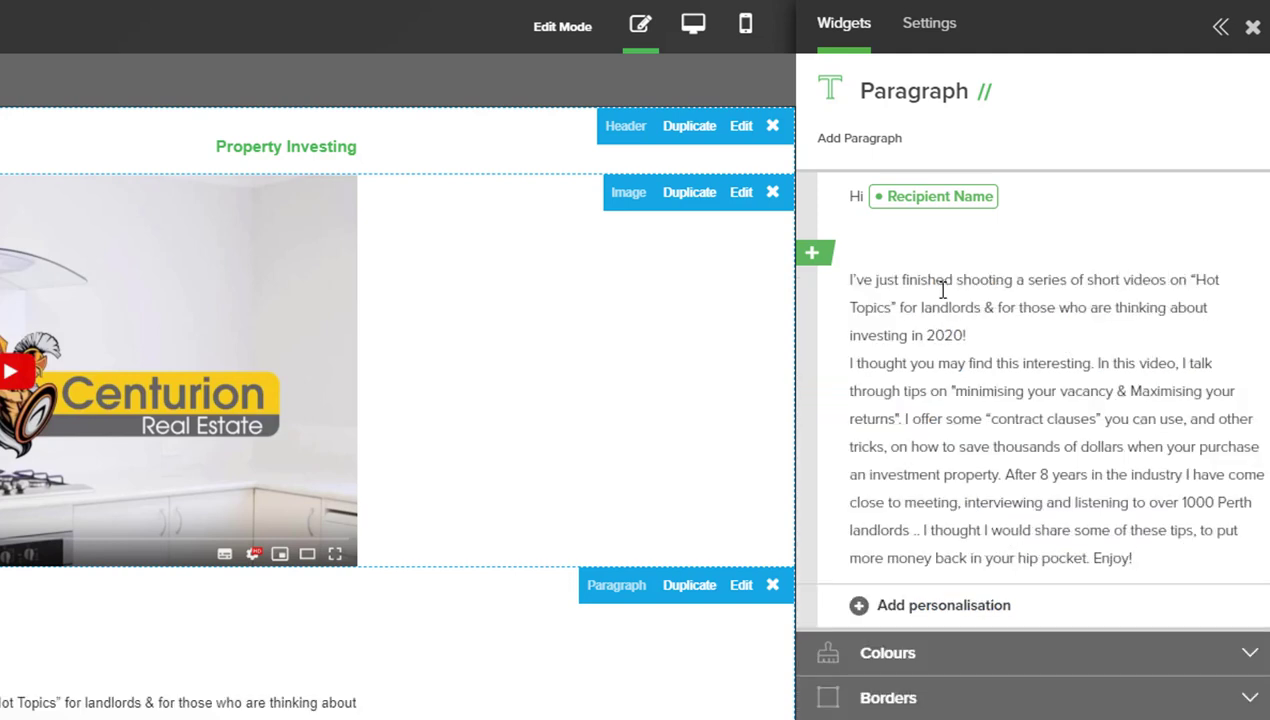
# Reduce the gap between the greeting and "I've just finished shooting" to a single blank line
pyautogui.moveTo(1074, 502); pyautogui.dragTo(970, 440)
pyautogui.click(1003, 337)
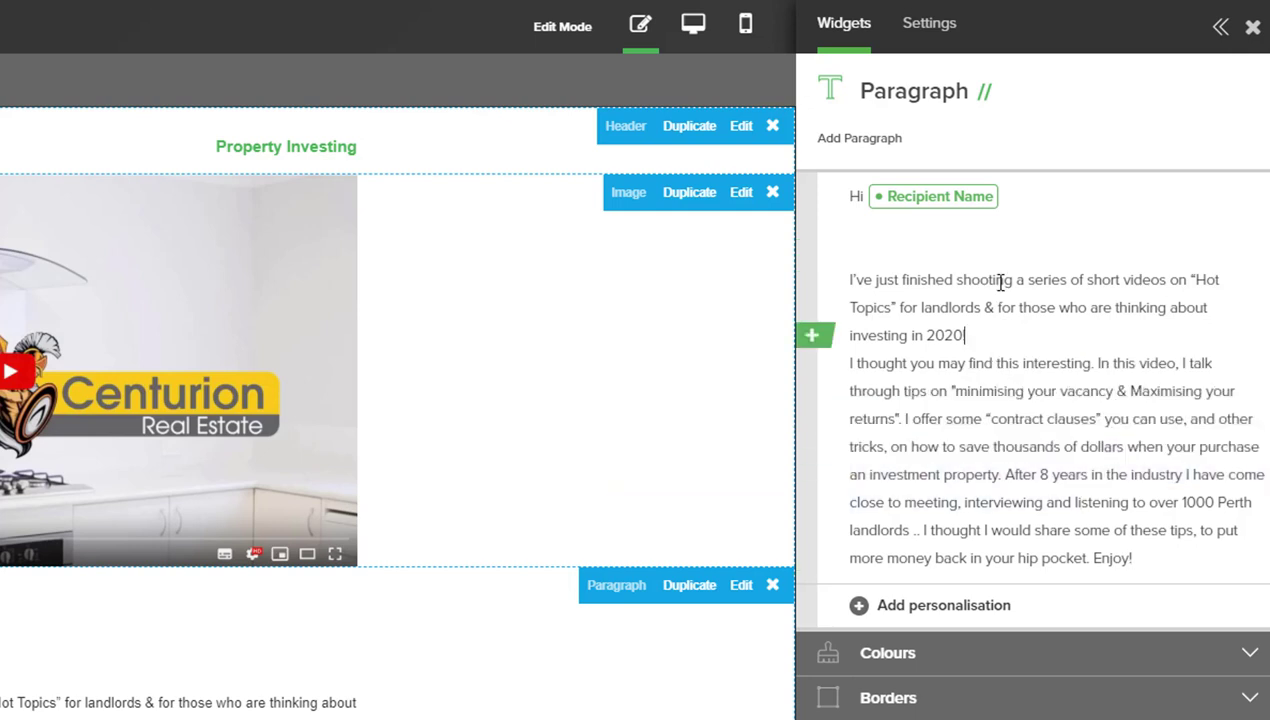
pyautogui.click(853, 278)
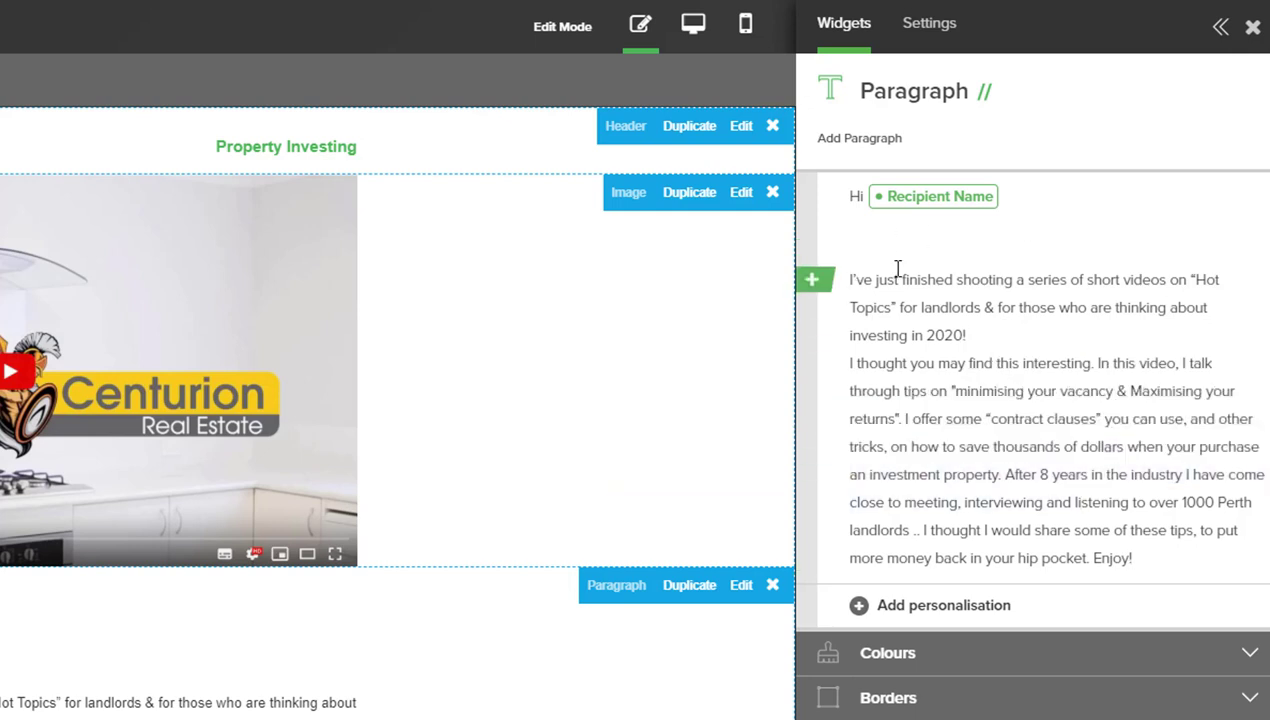
pyautogui.press('BackSpace')
pyautogui.press('BackSpace')
pyautogui.press('BackSpace')
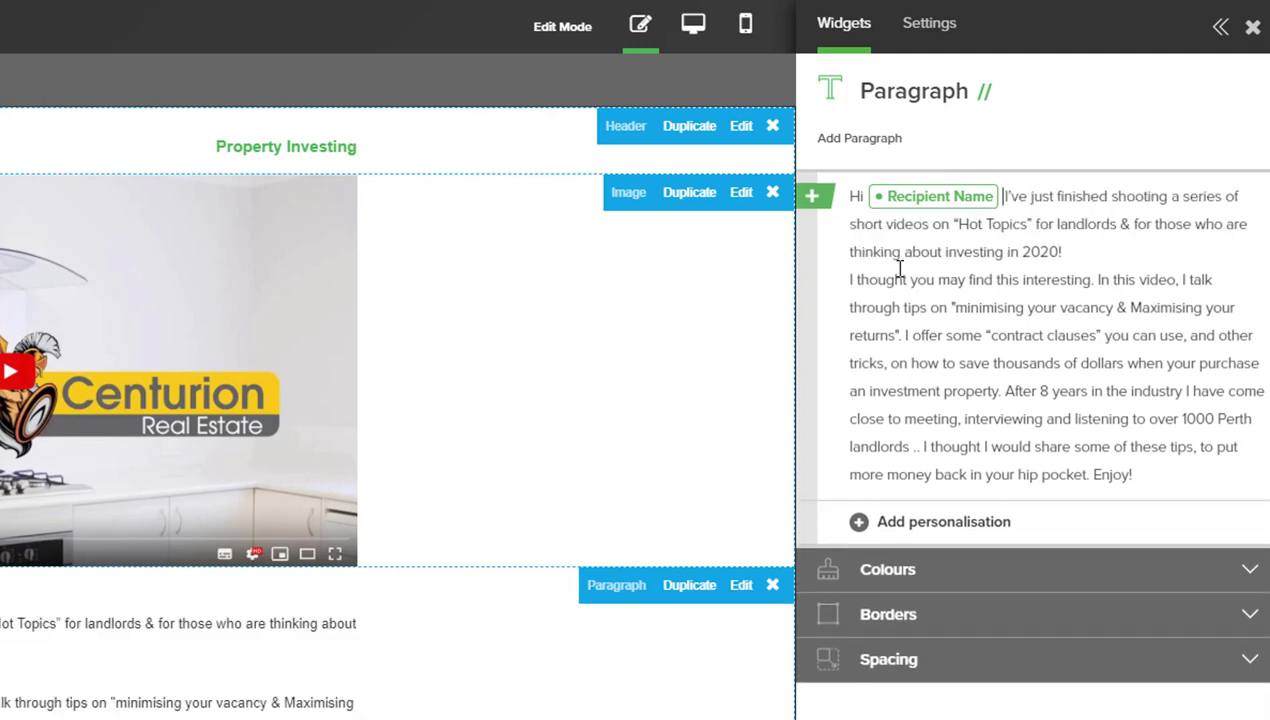
pyautogui.press('Return')
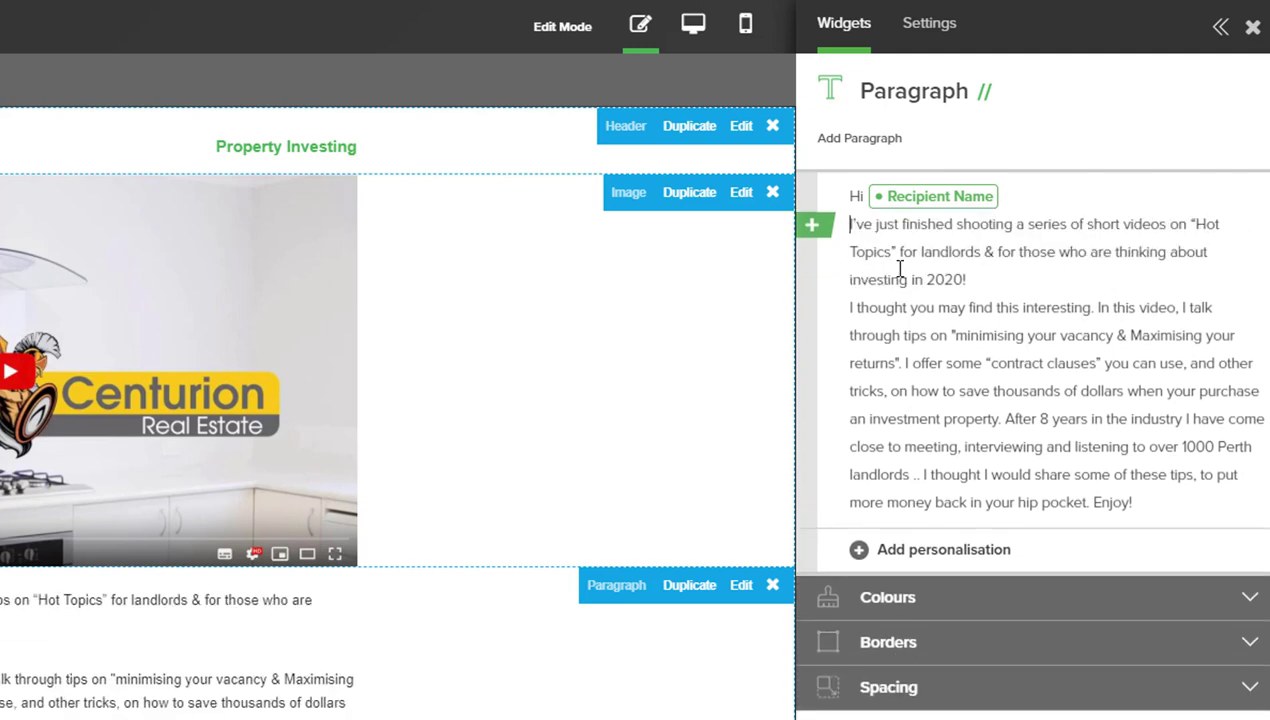
pyautogui.press('Return')
# Split the message with blank lines before "I thought you may find", "I offer some" and "After 8 years"
pyautogui.click(1013, 308)
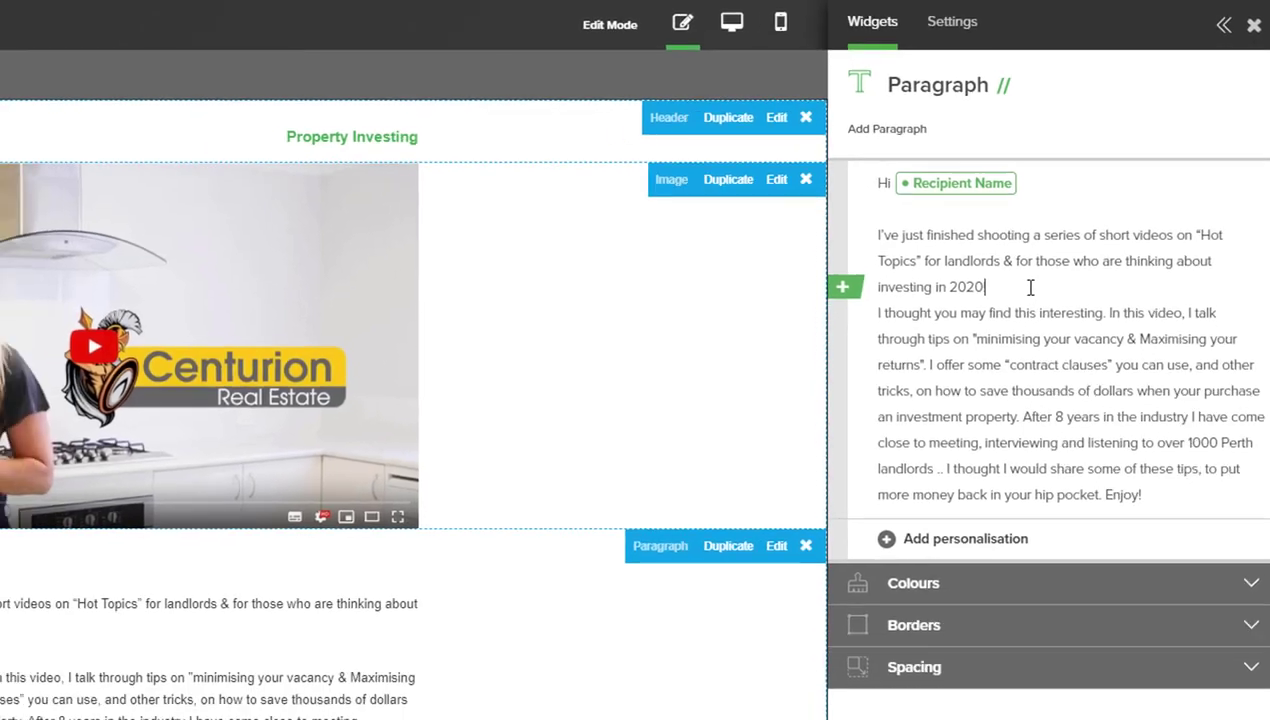
pyautogui.press('Delete')
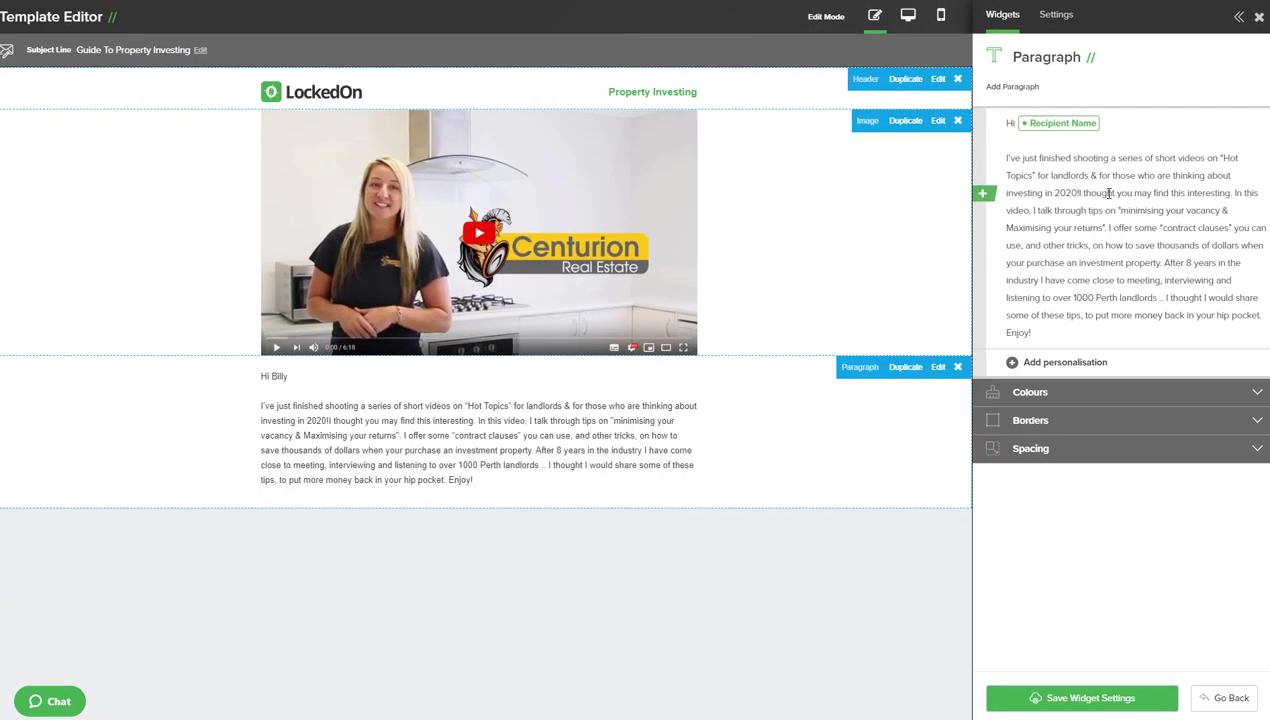
pyautogui.press('Return')
pyautogui.press('Return')
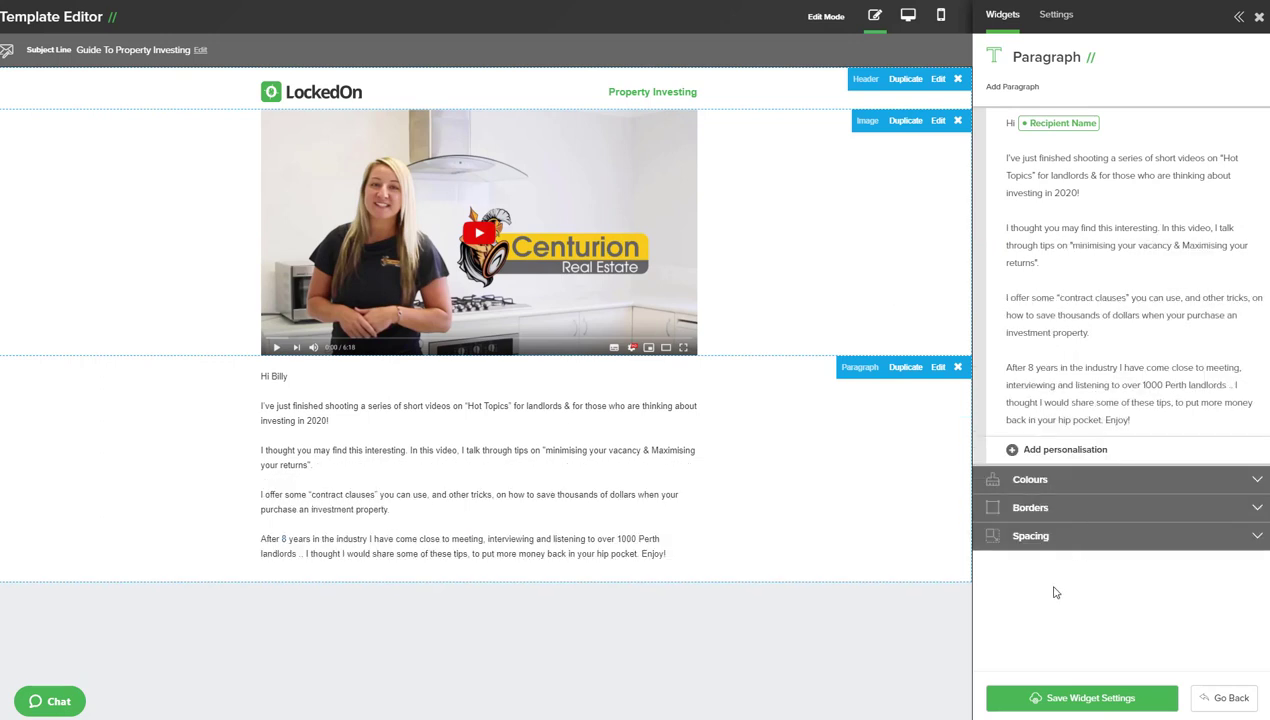
# Save the paragraph's widget settings, and save and close the template
pyautogui.click(1069, 699)
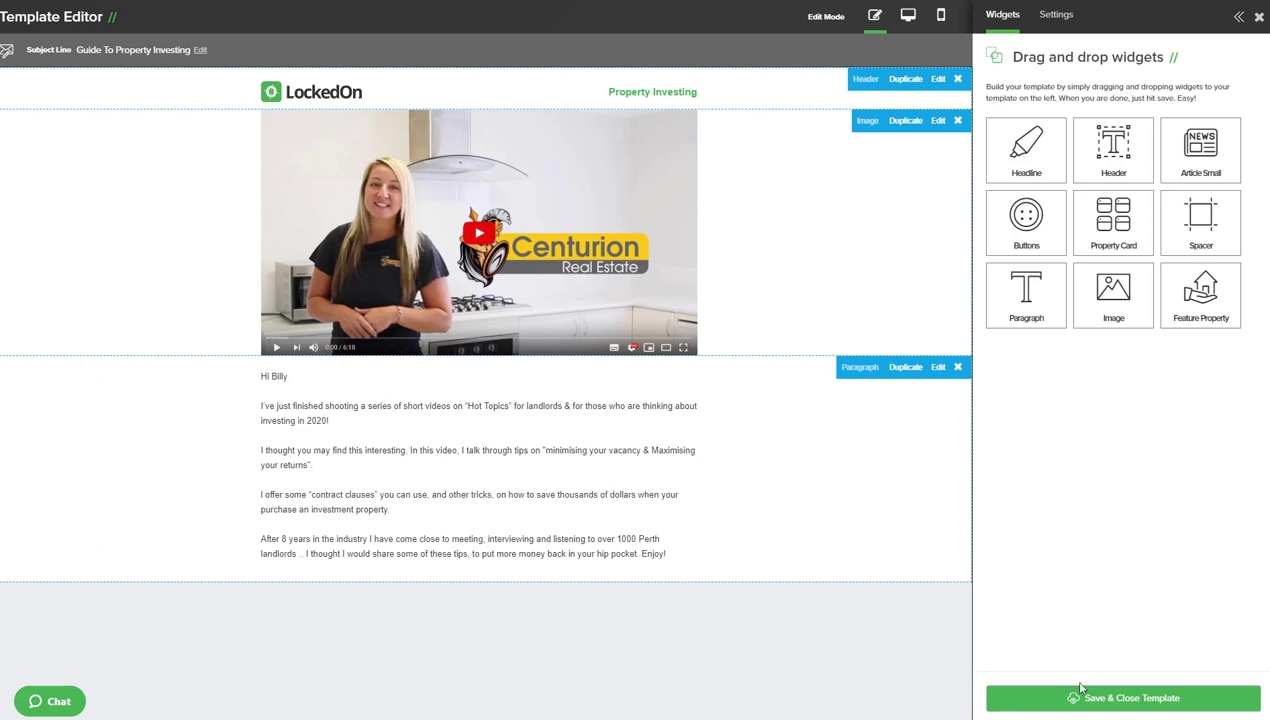
pyautogui.click(1112, 700)
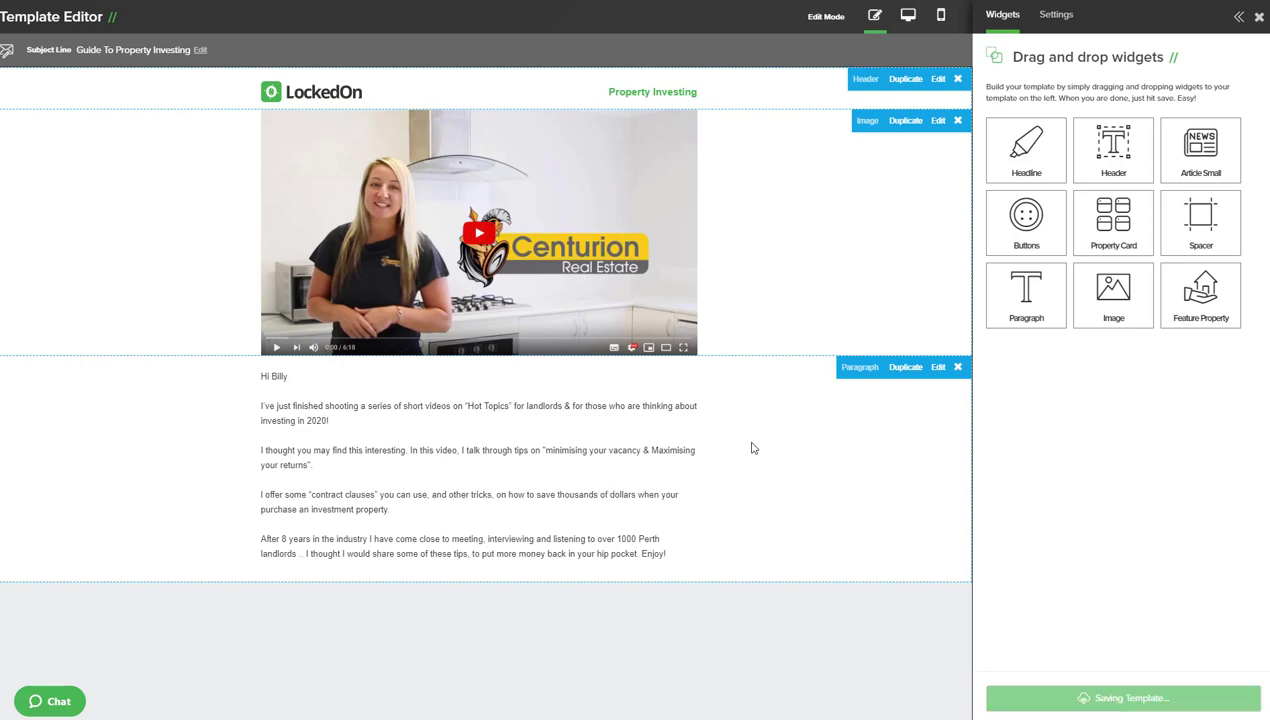